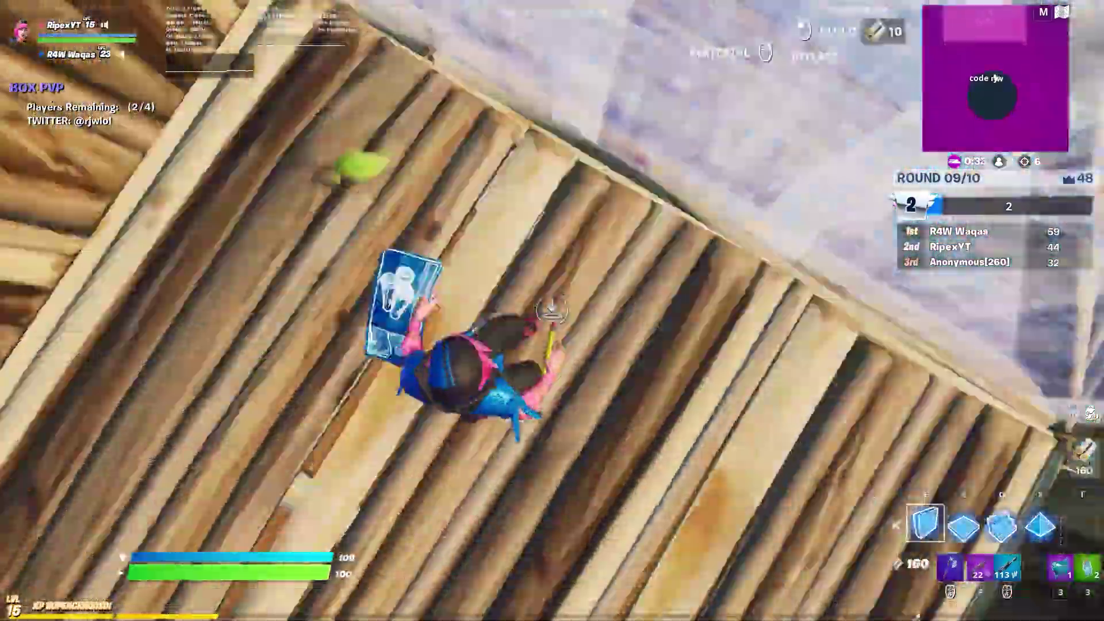
left_click(552, 311)
left_click(552, 311)
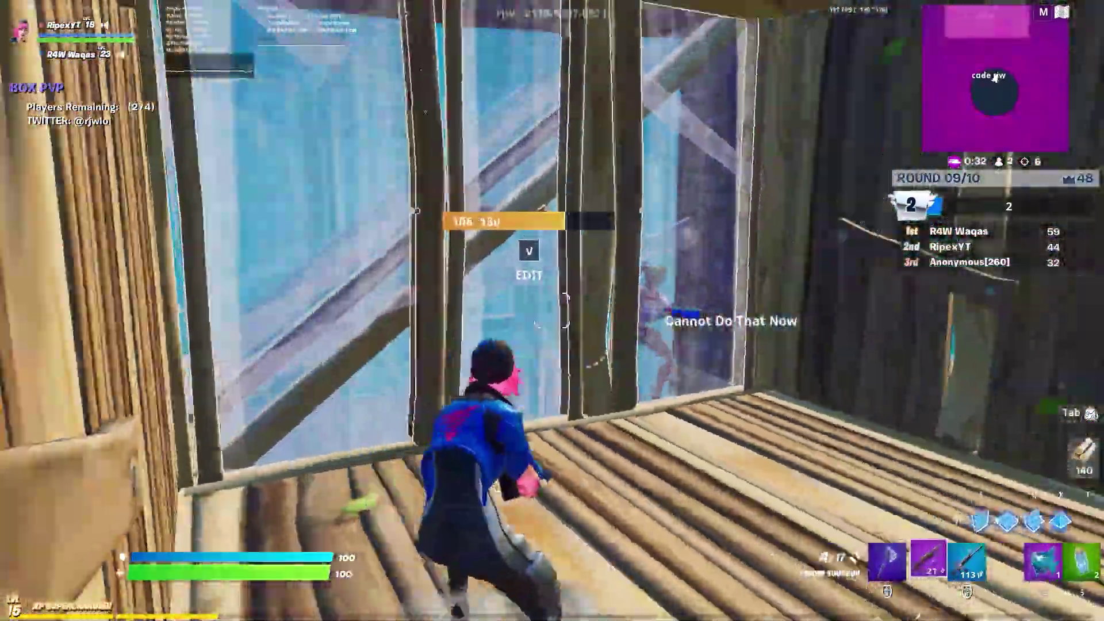
key("3")
left_click(552, 310)
left_click(552, 311)
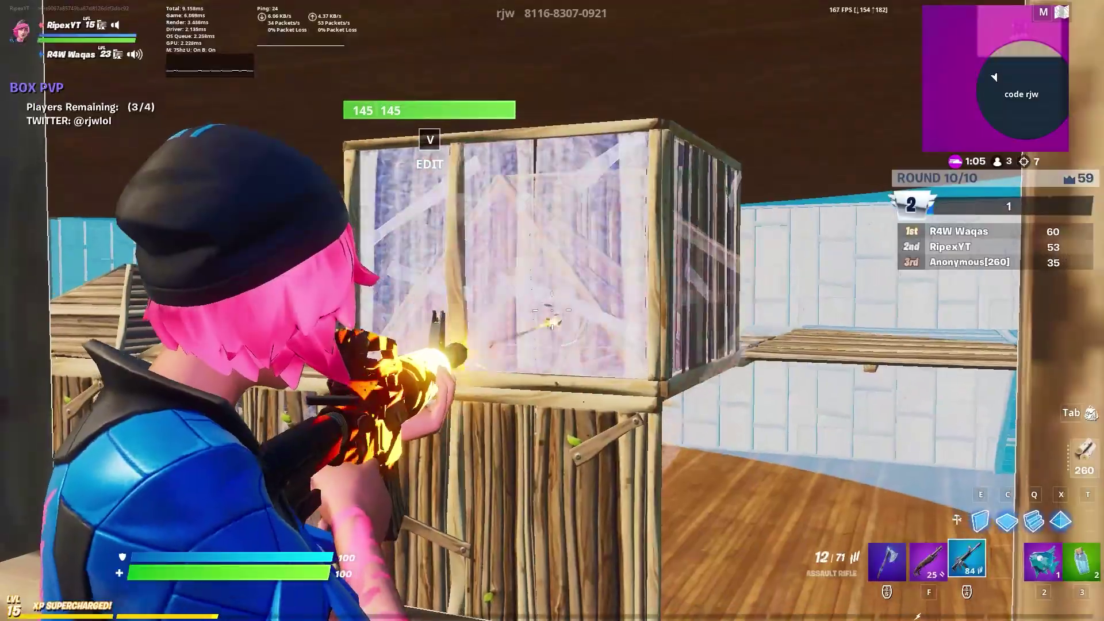
left_click(552, 310)
left_click(552, 311)
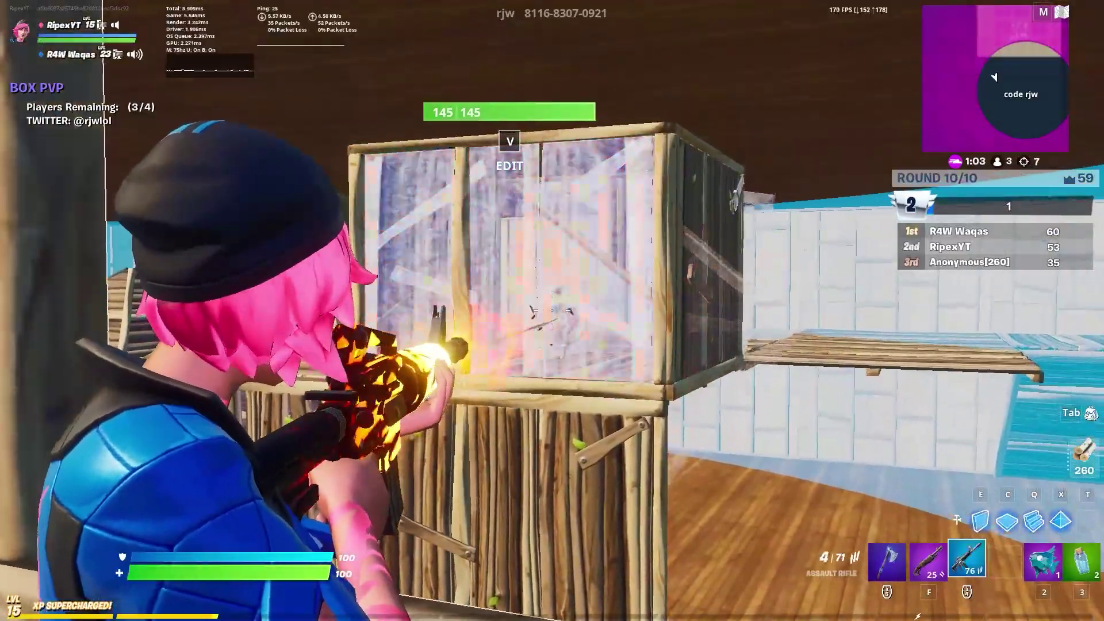
left_click(552, 310)
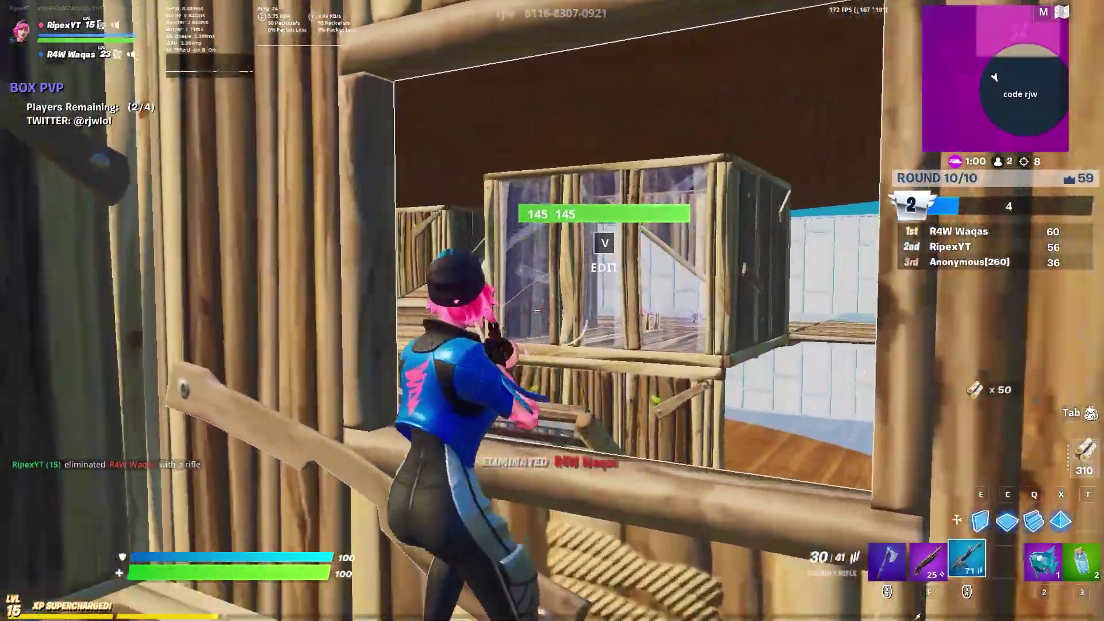
left_click(552, 311)
left_click(552, 311)
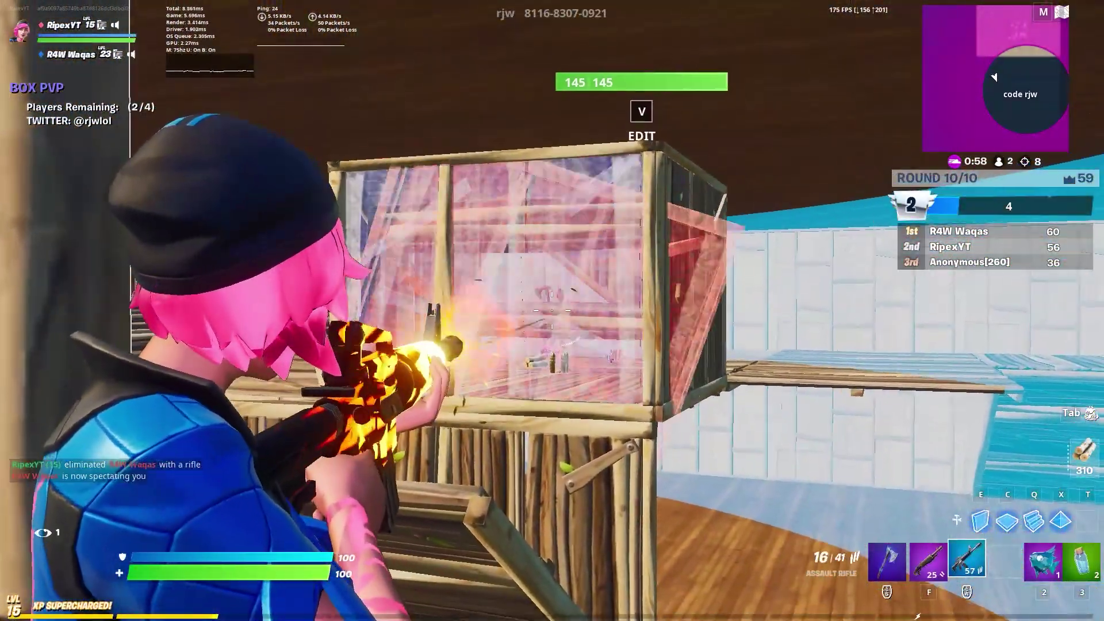
left_click(552, 310)
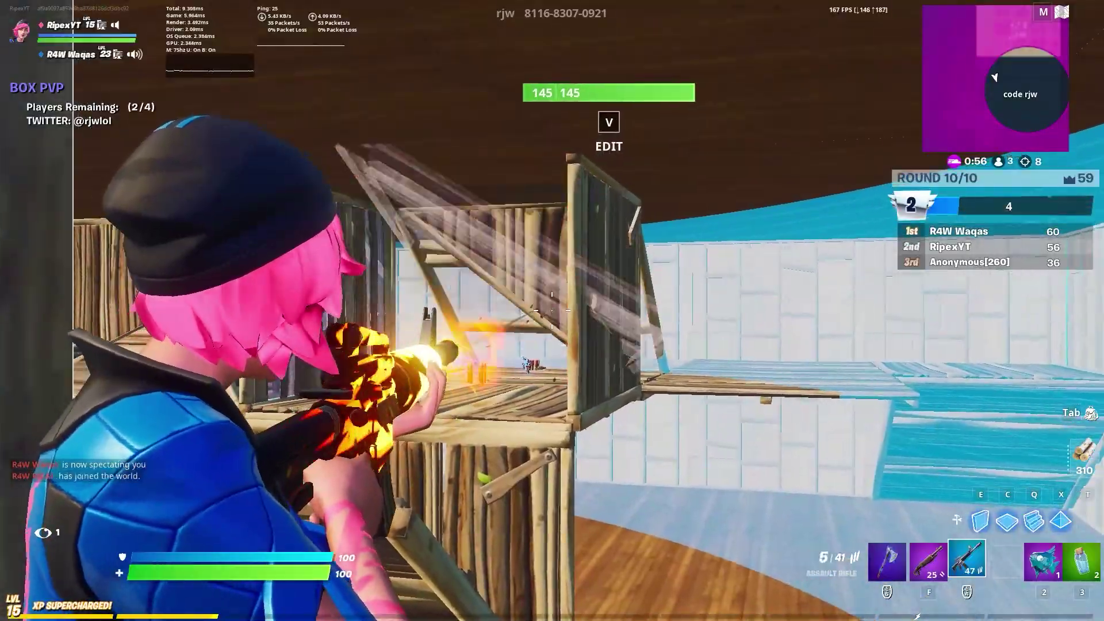
left_click(552, 310)
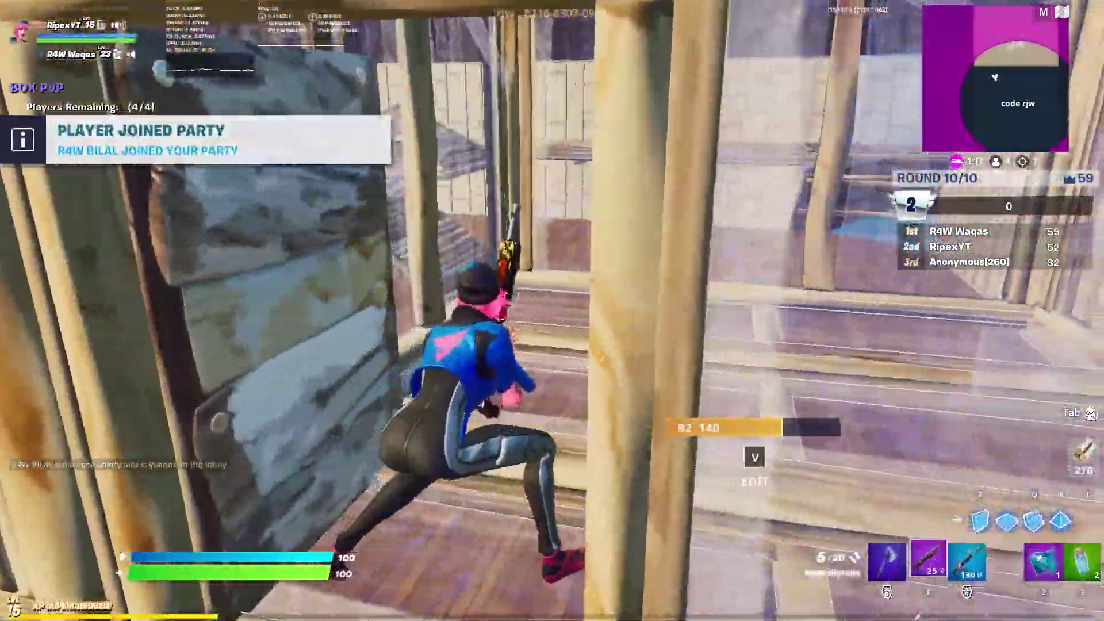
key("v")
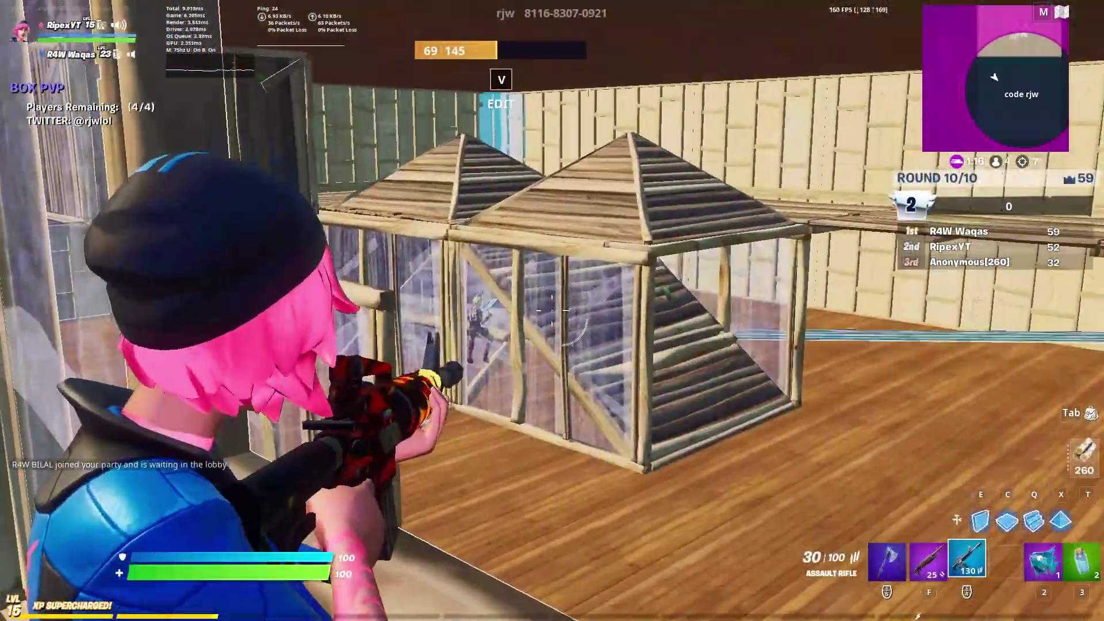
left_click(552, 310)
left_click(552, 311)
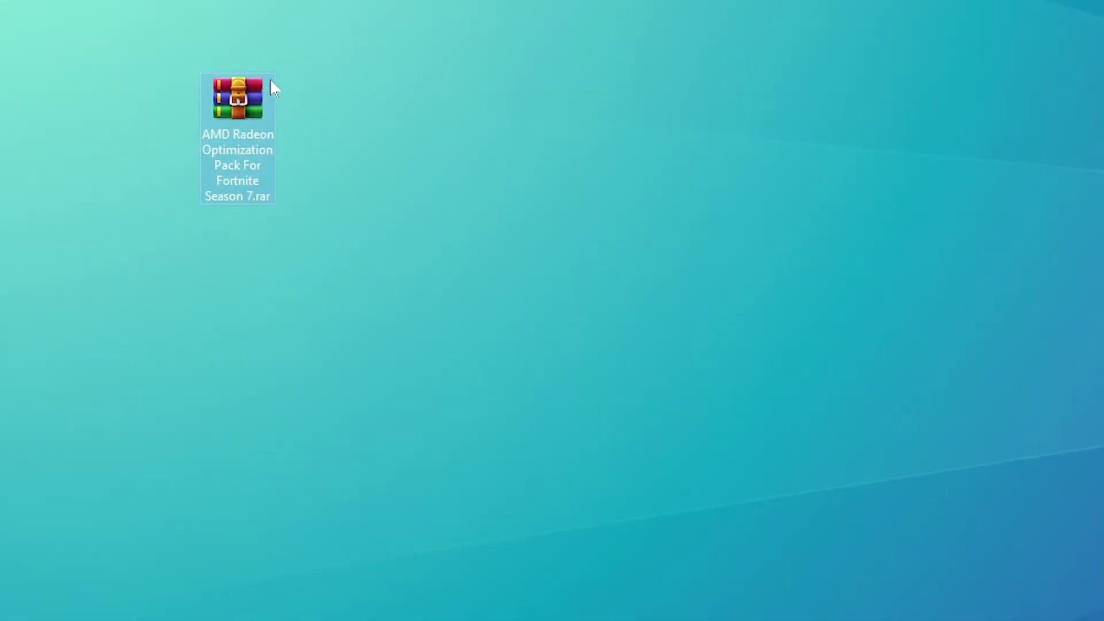
- Extract the AMD Radeon Optimization Pack For Fortnite Season 7 archive onto the desktop, replacing all existing files, and open the extracted folder
right_click(222, 82)
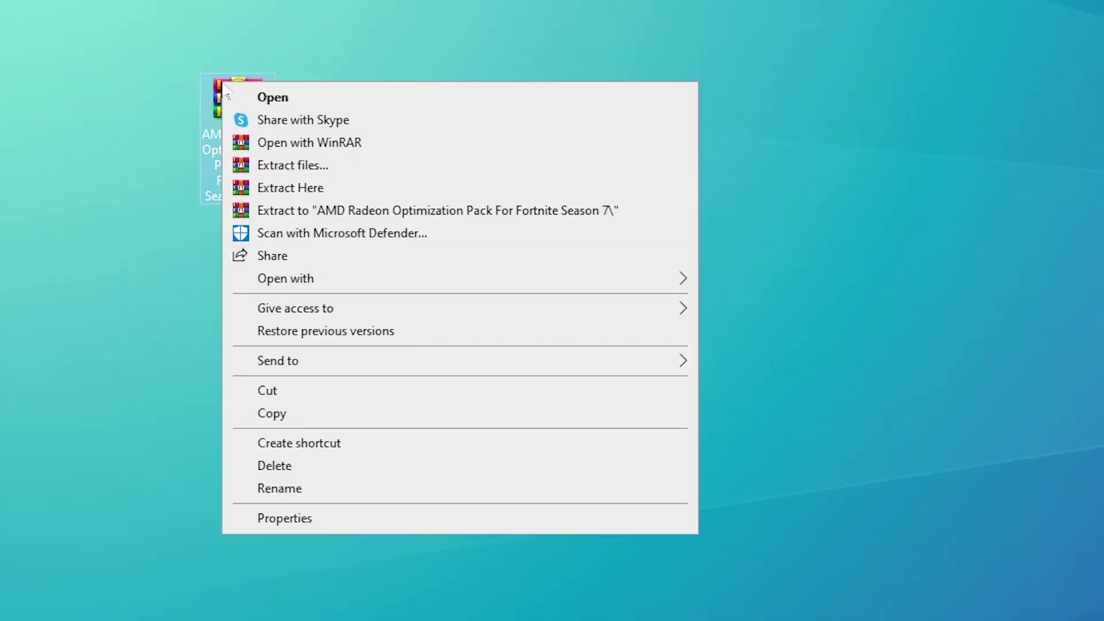
left_click(317, 188)
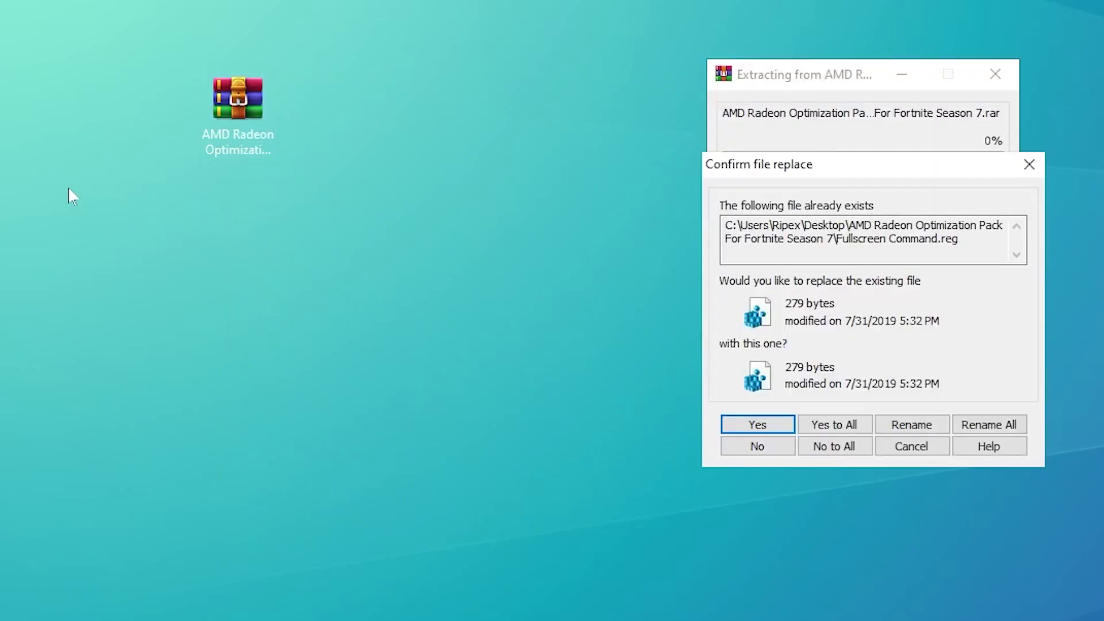
left_click(840, 429)
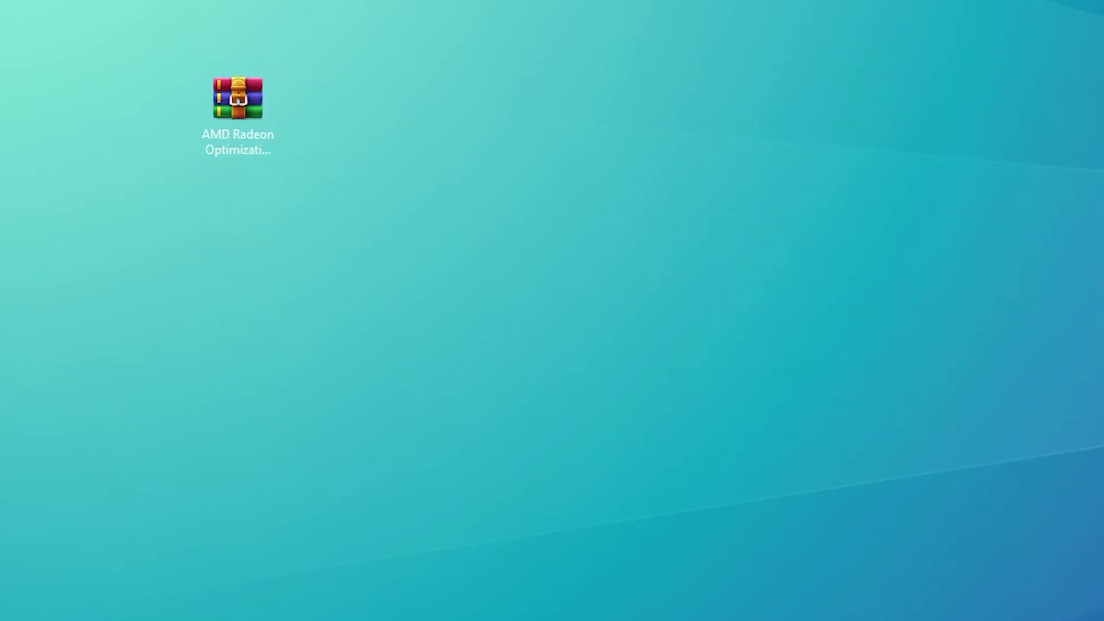
left_click(78, 202)
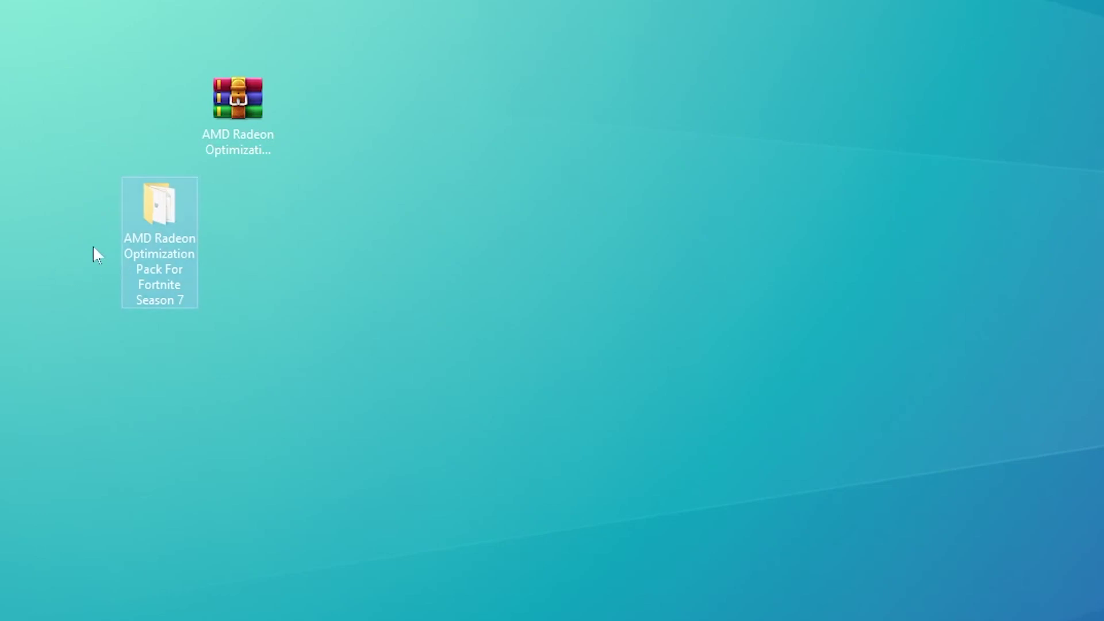
double_click(161, 244)
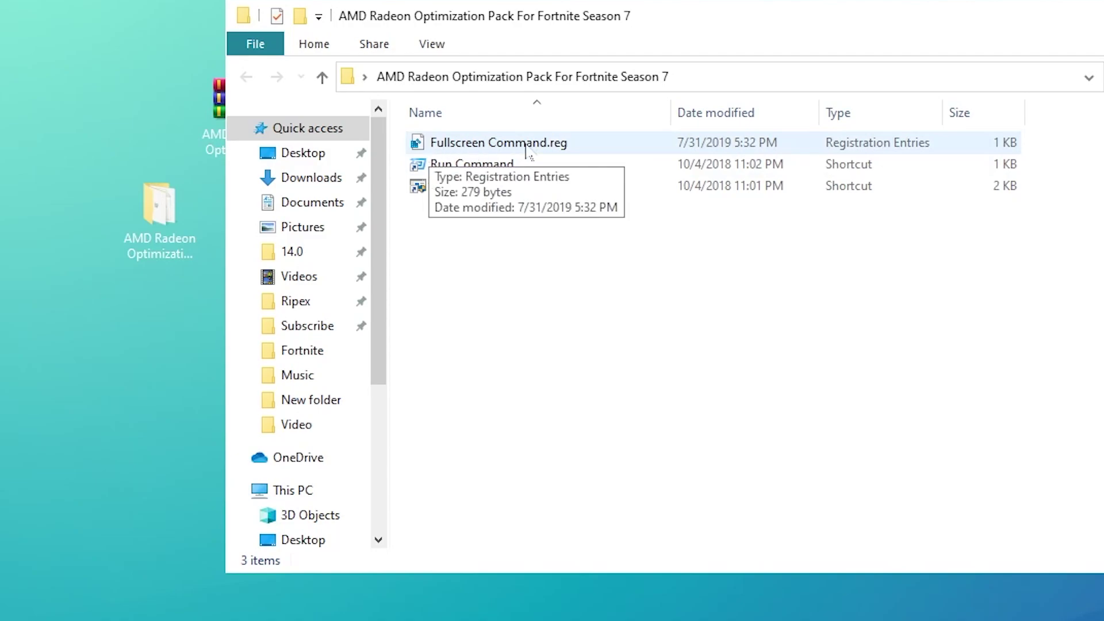
- Merge Fullscreen Command.reg into the Windows registry, allowing the Registry Editor to make changes
right_click(489, 144)
left_click(541, 156)
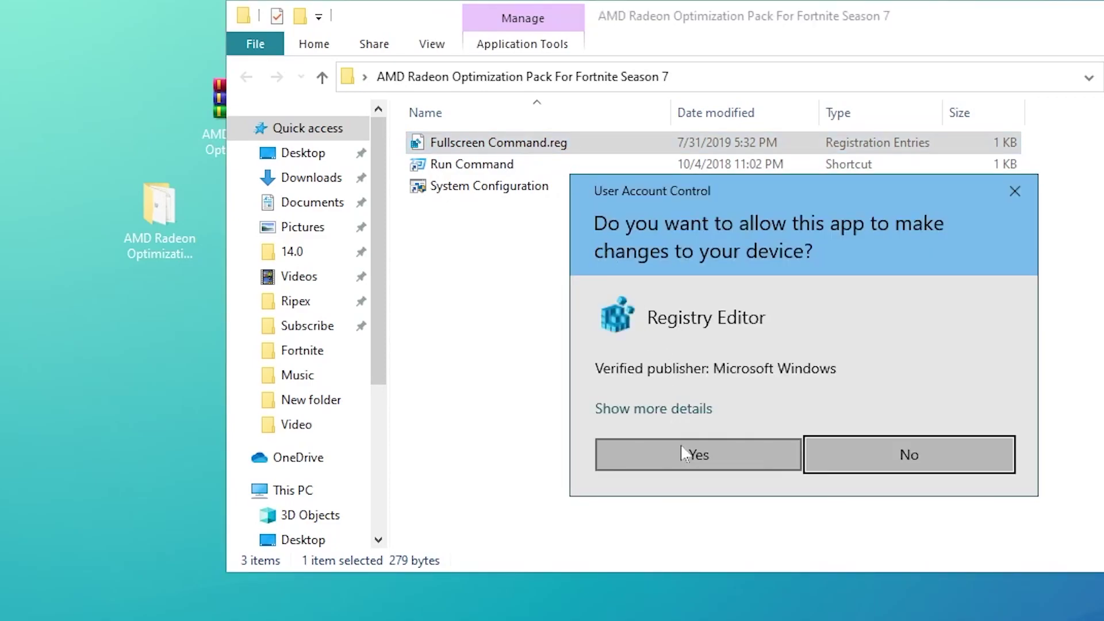
left_click(685, 451)
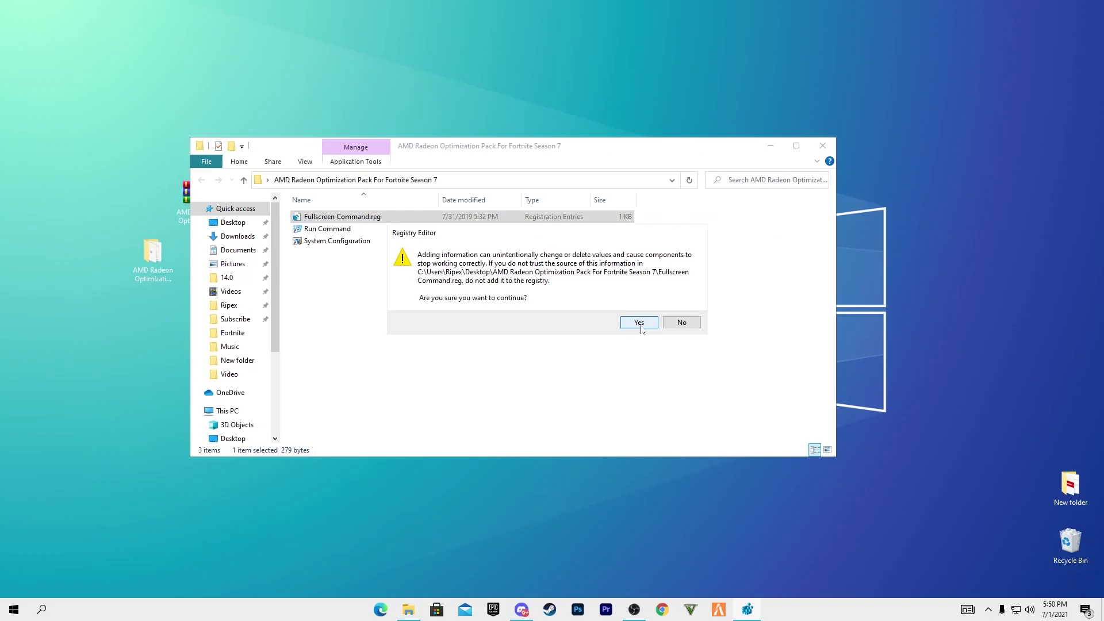
left_click(639, 322)
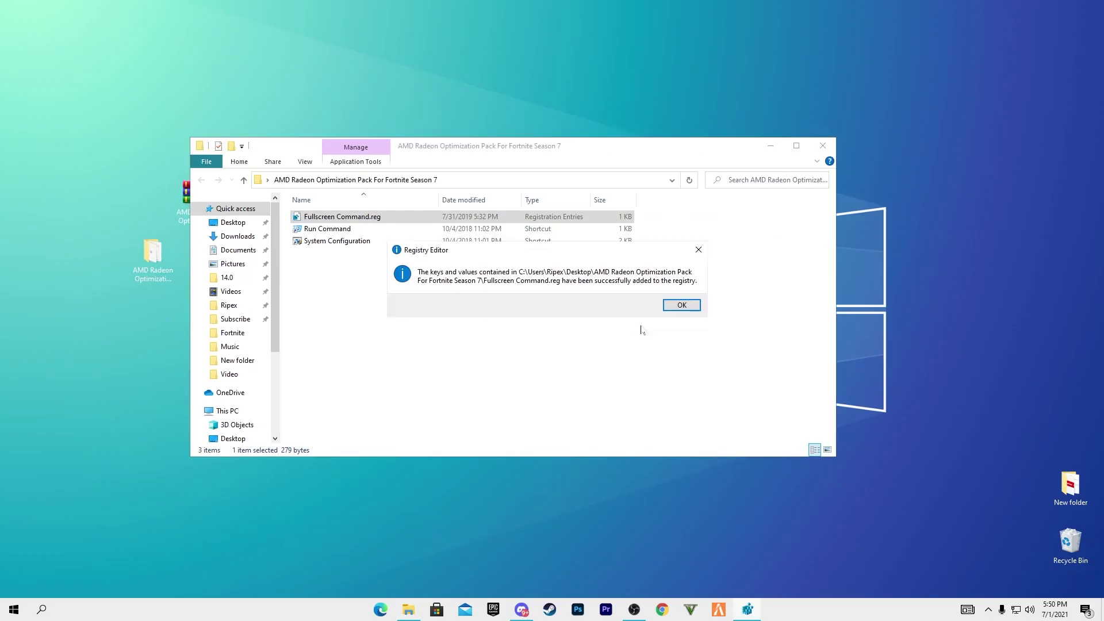
left_click(683, 306)
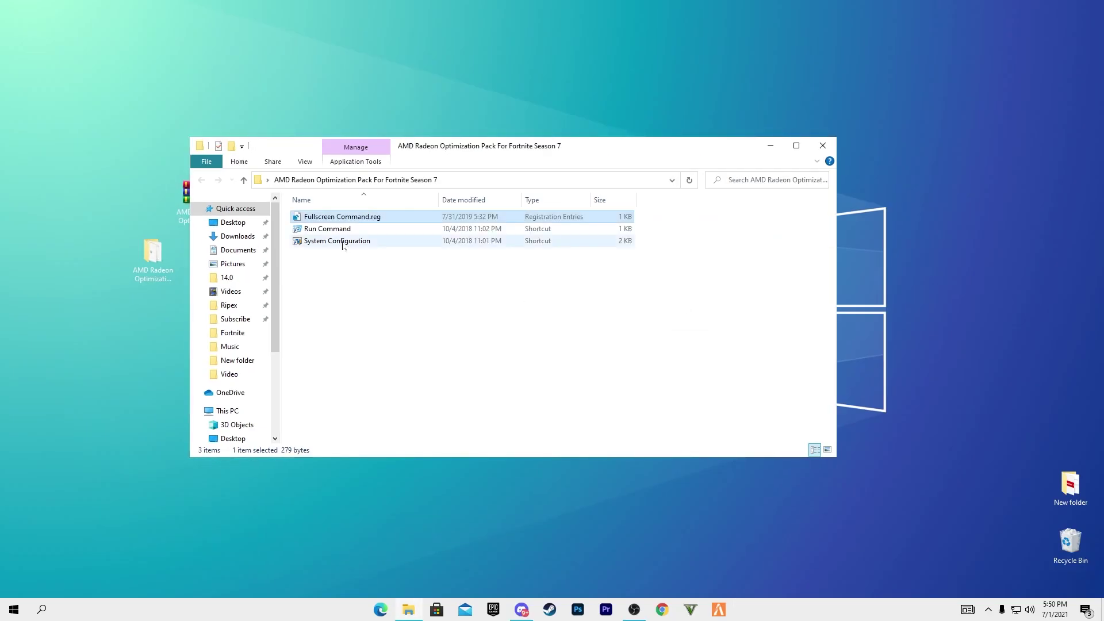
- Launch msconfig through the pack's Run Command shortcut and show the boot settings
double_click(327, 230)
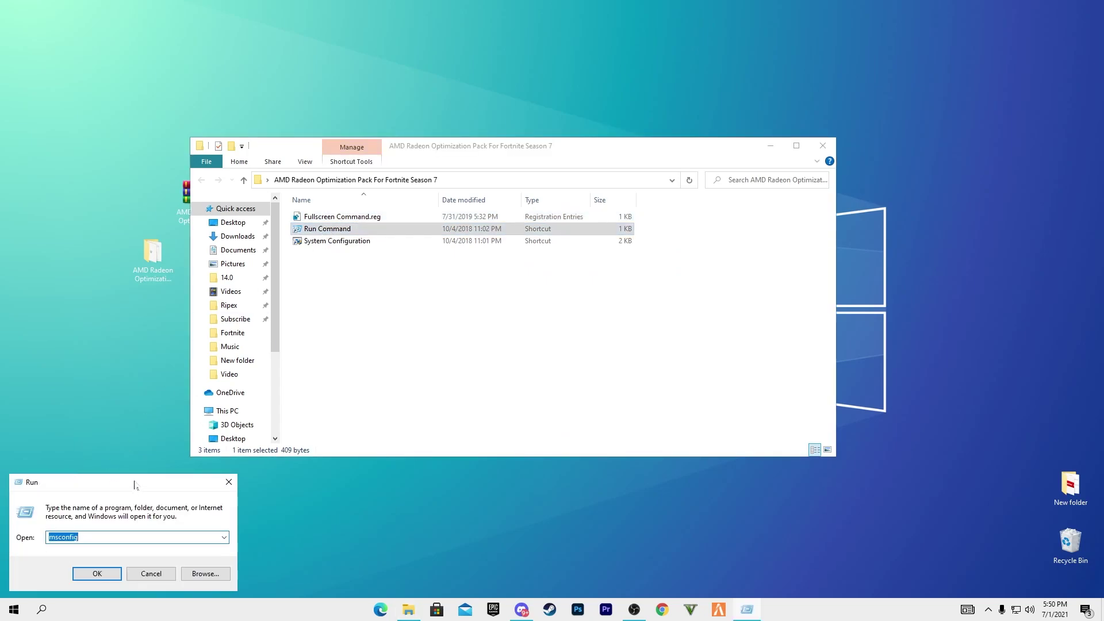
left_click(96, 573)
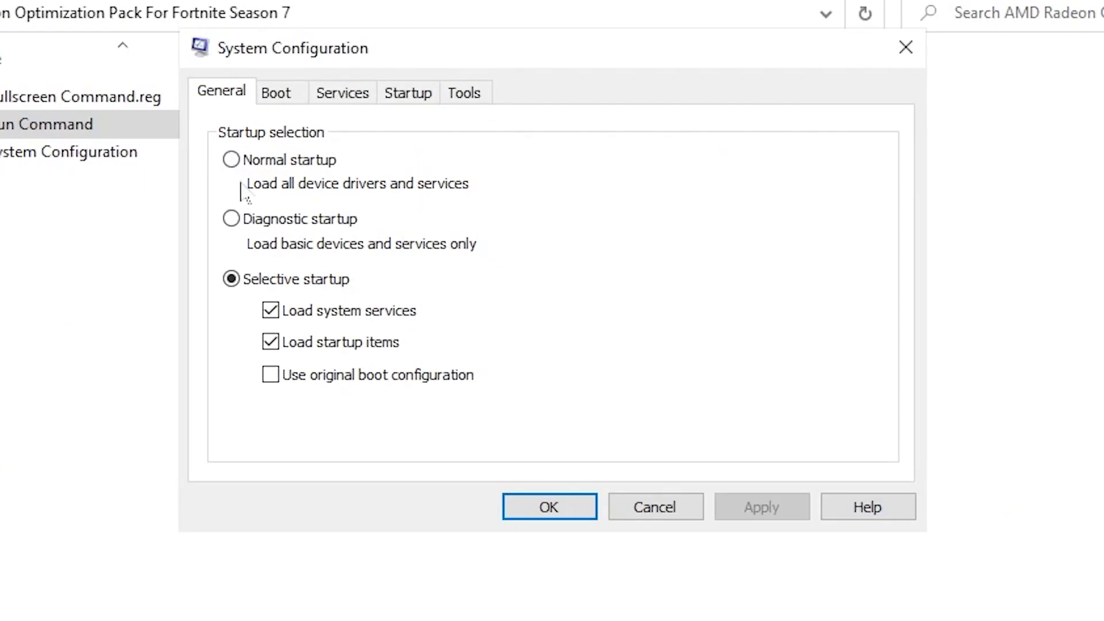
left_click(275, 92)
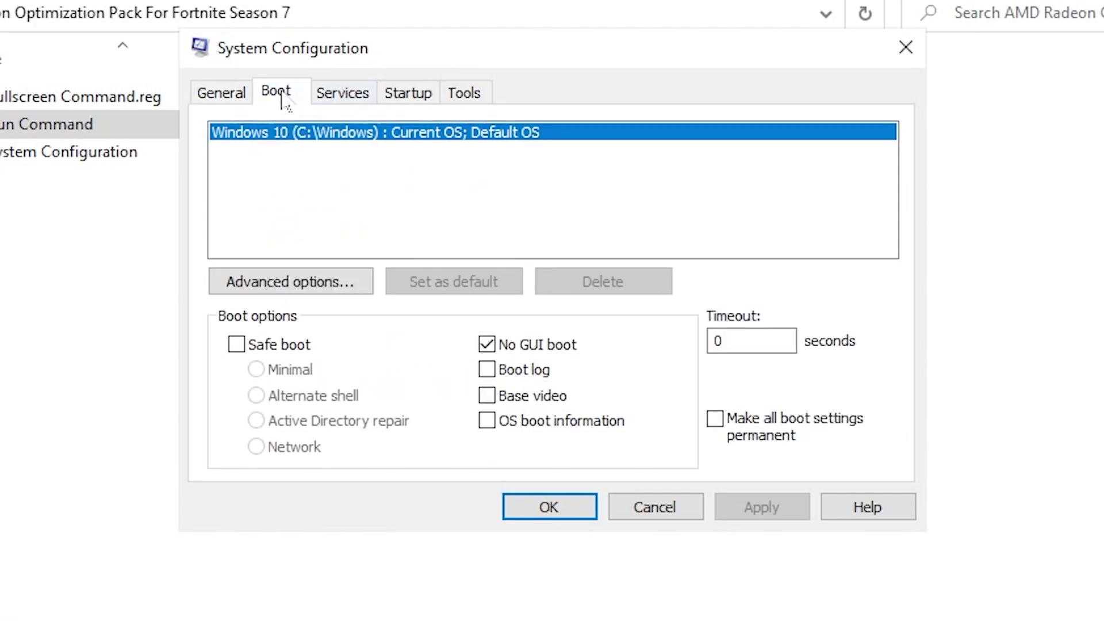
- Set the number of processors to 8 in the advanced boot options, and close System Configuration without restarting
left_click(257, 288)
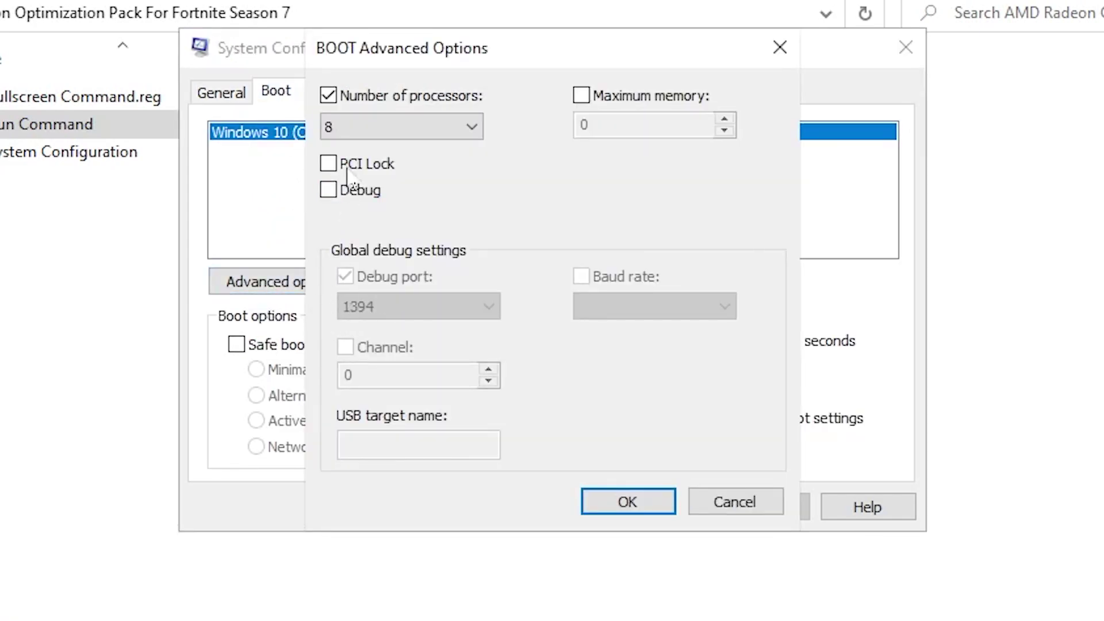
left_click(371, 96)
left_click(371, 96)
left_click(399, 125)
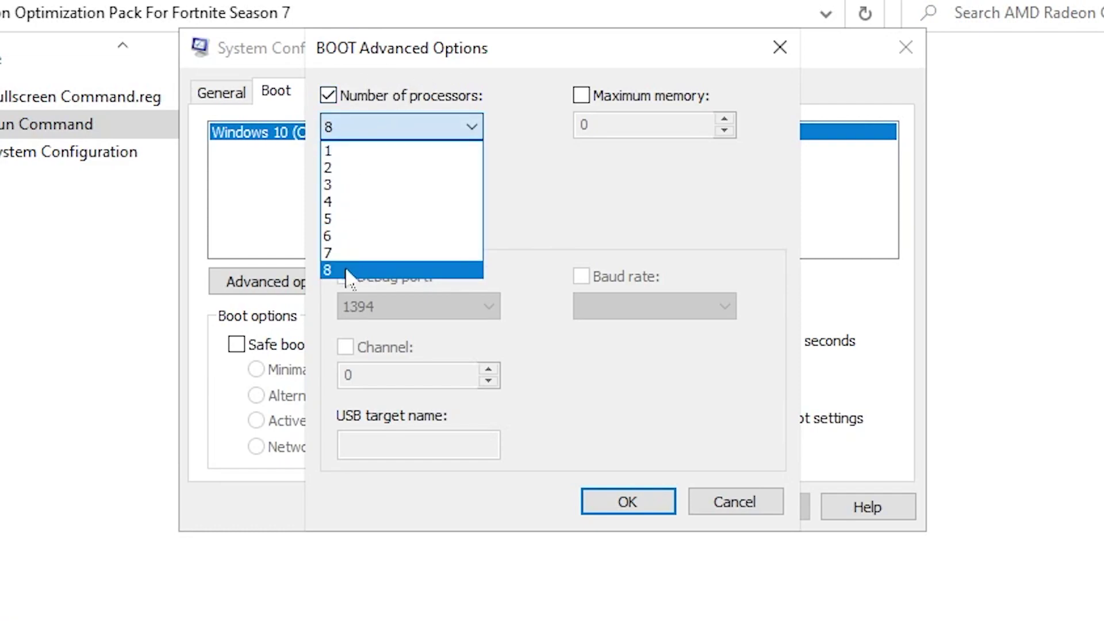
left_click(347, 271)
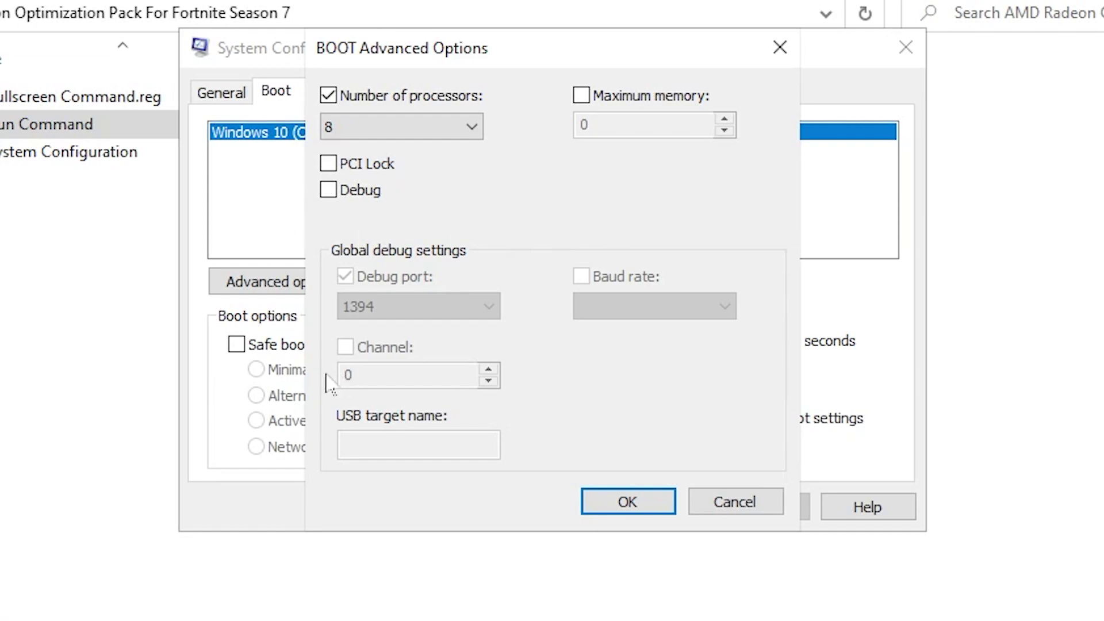
left_click(620, 505)
left_click(787, 516)
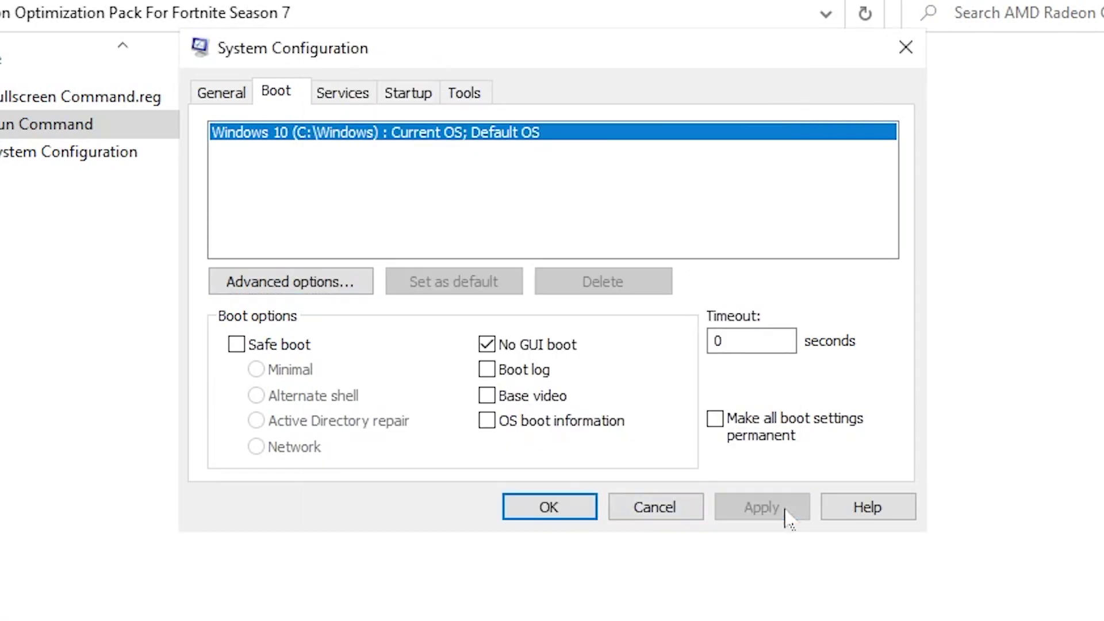
left_click(553, 511)
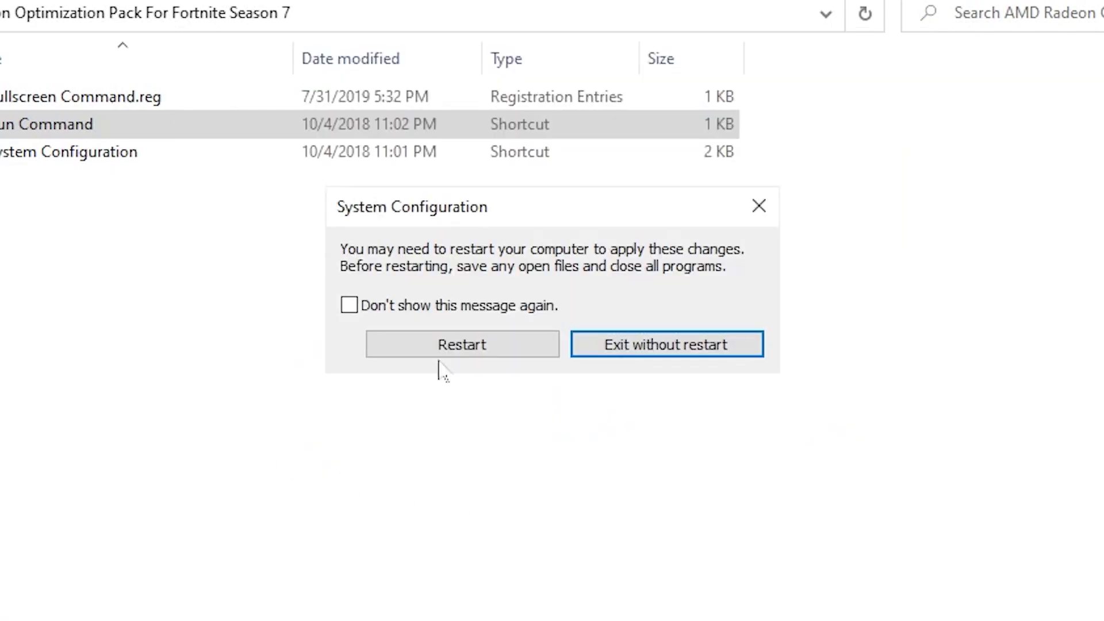
left_click(645, 345)
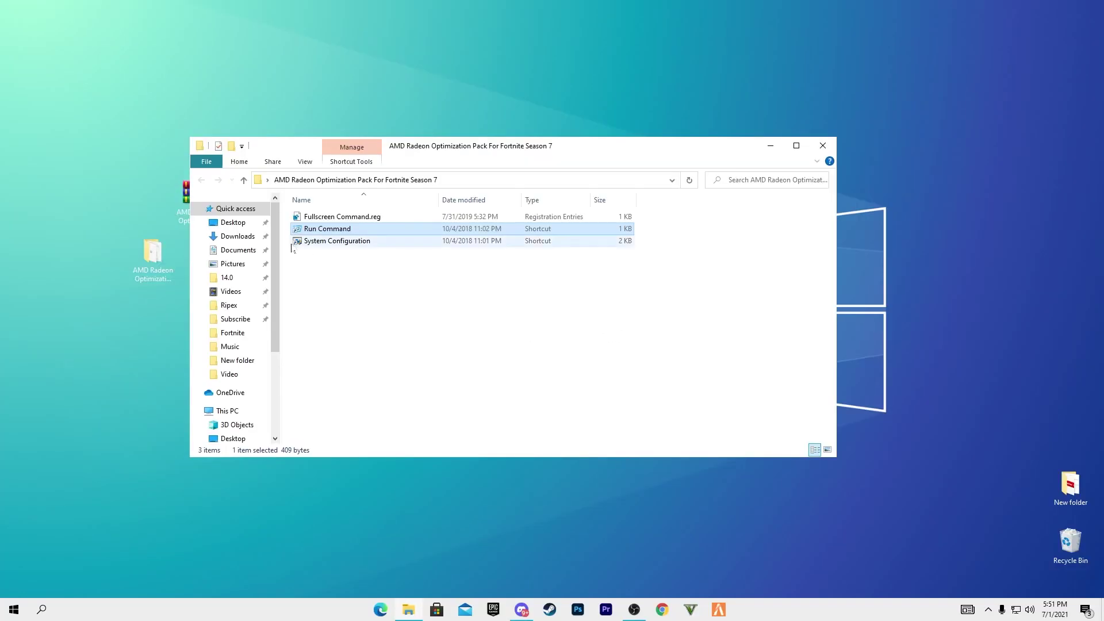
- Open the pack's System Configuration shortcut and hide all Microsoft services in the services list
double_click(324, 242)
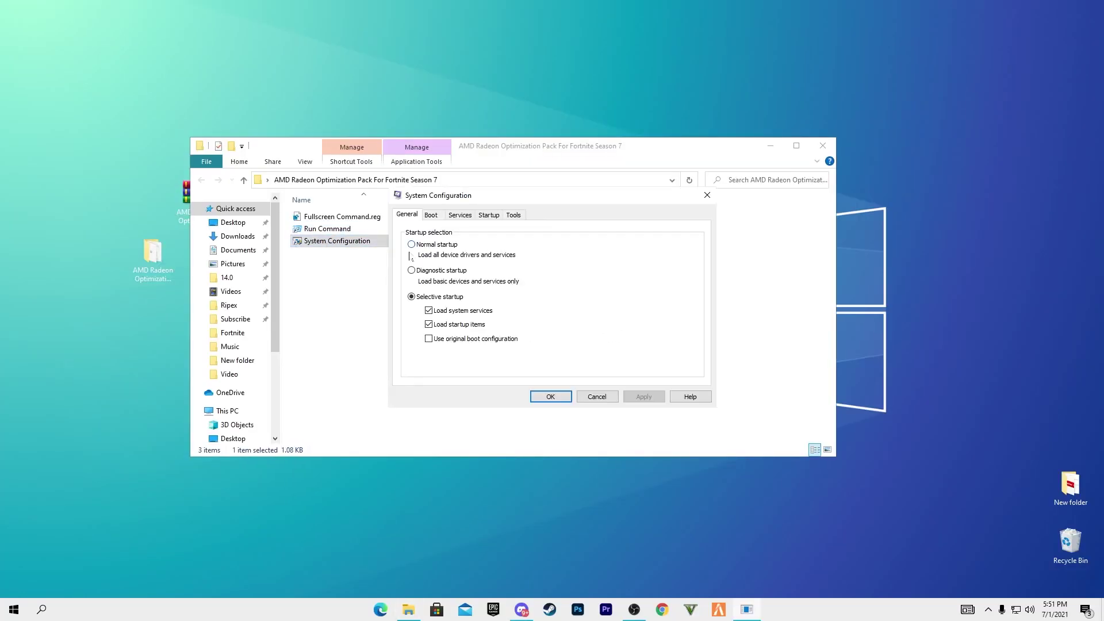
left_click(455, 216)
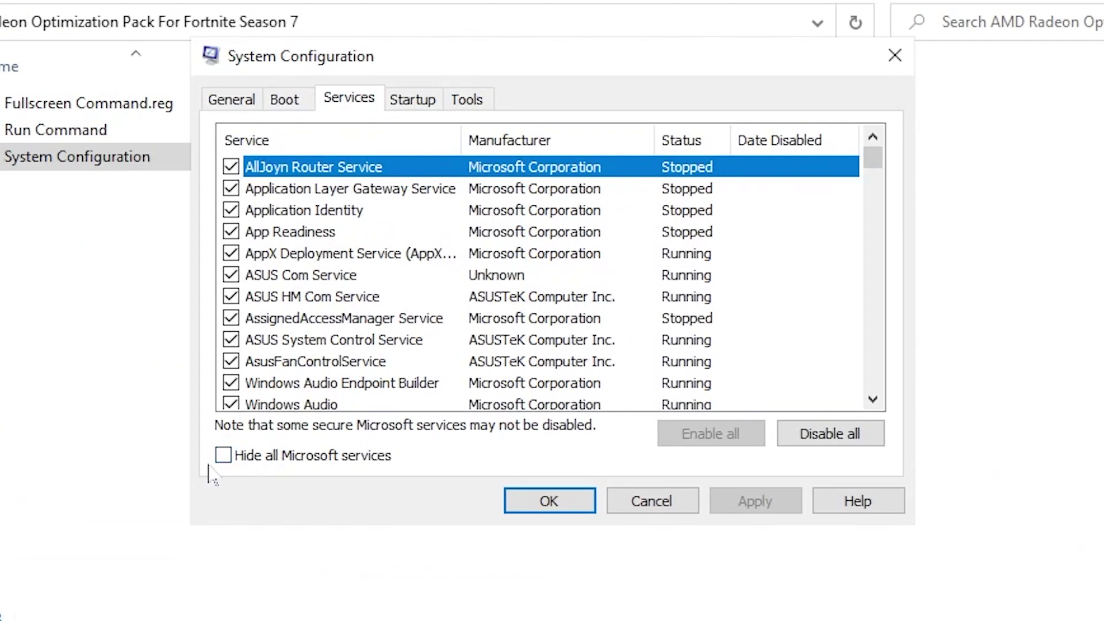
left_click(225, 457)
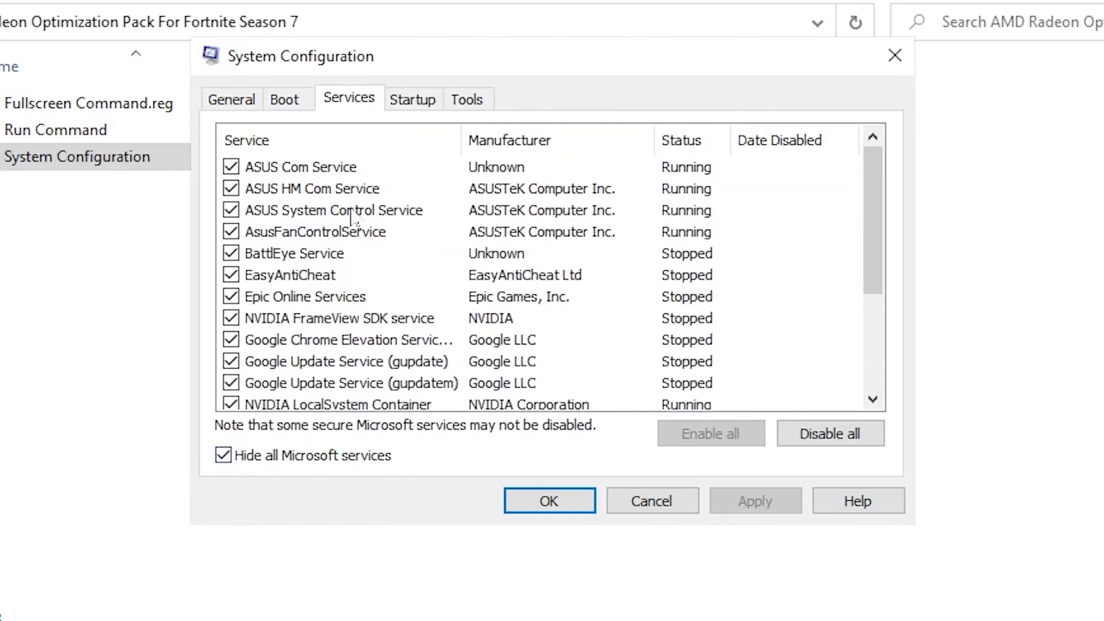
- Disable the TeamViewer, Steam Client Service, Rockstar Game Library Service and OpenSSH SSH Server services, and apply the changes
scroll(303, 263, "down", 3)
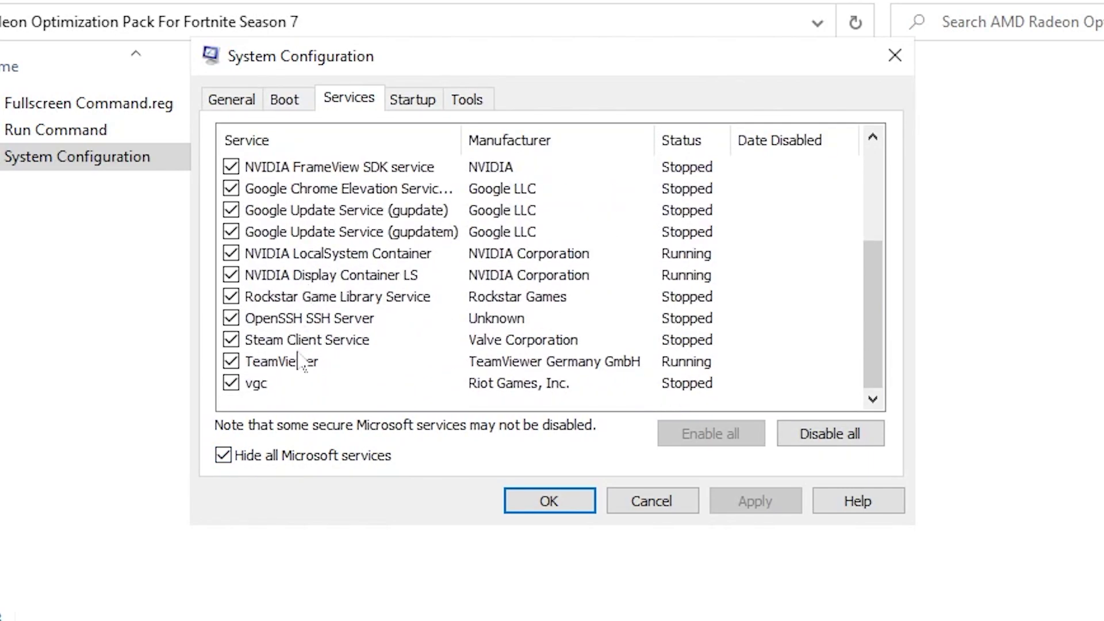
left_click(230, 362)
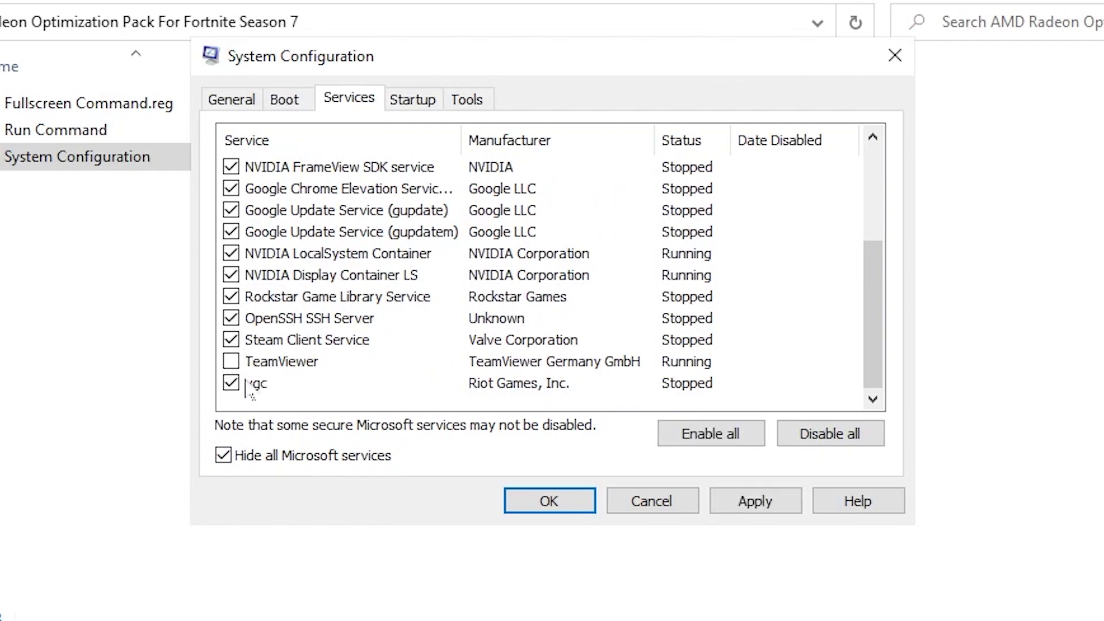
left_click(231, 339)
left_click(231, 297)
left_click(231, 318)
scroll(287, 316, "up", 2)
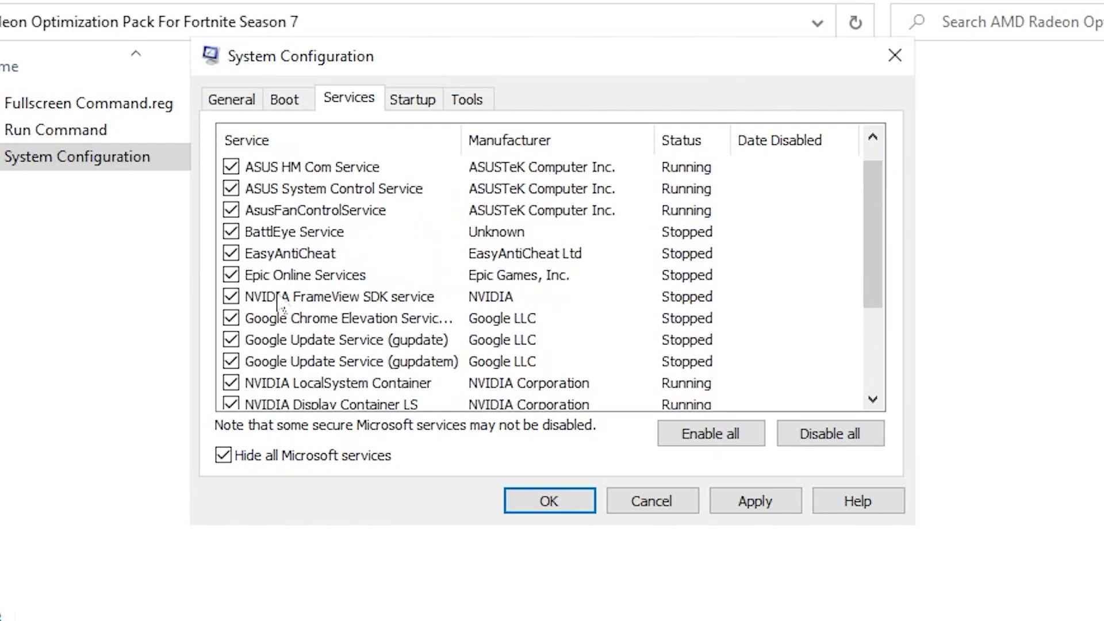
scroll(313, 284, "up", 1)
scroll(241, 328, "down", 3)
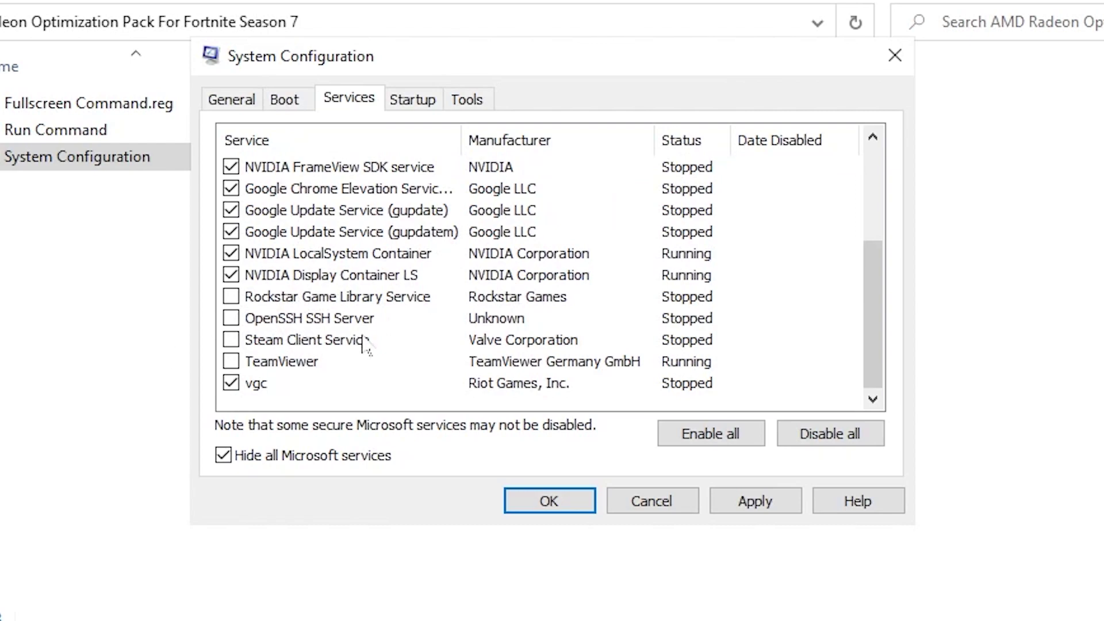
left_click(730, 498)
left_click(570, 507)
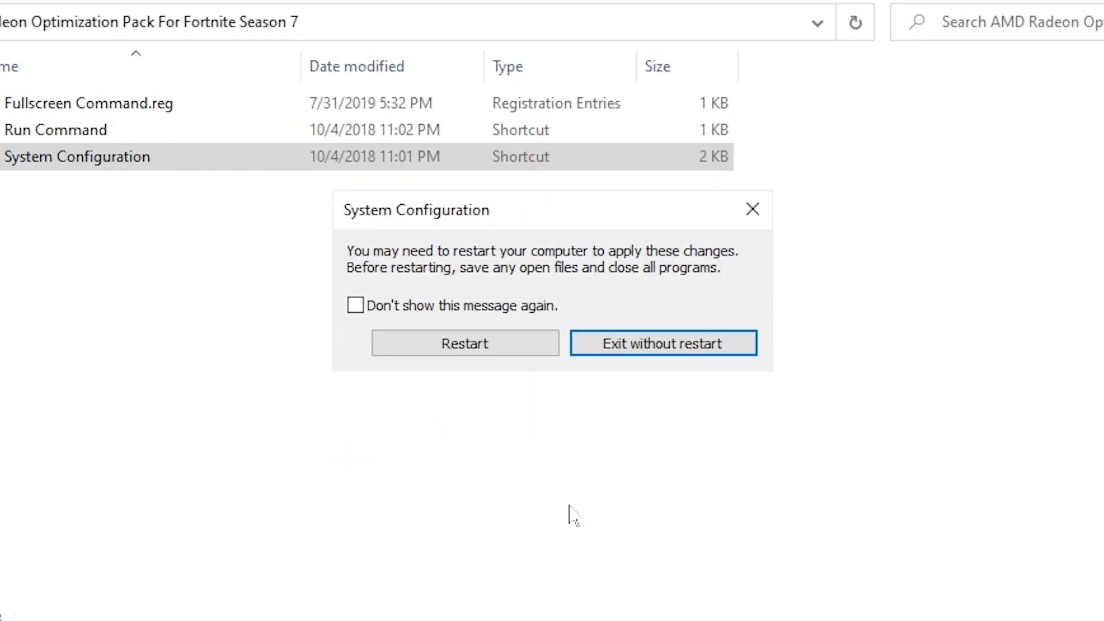
- Dismiss the System Configuration restart prompt without restarting, and return to the desktop
left_click(748, 219)
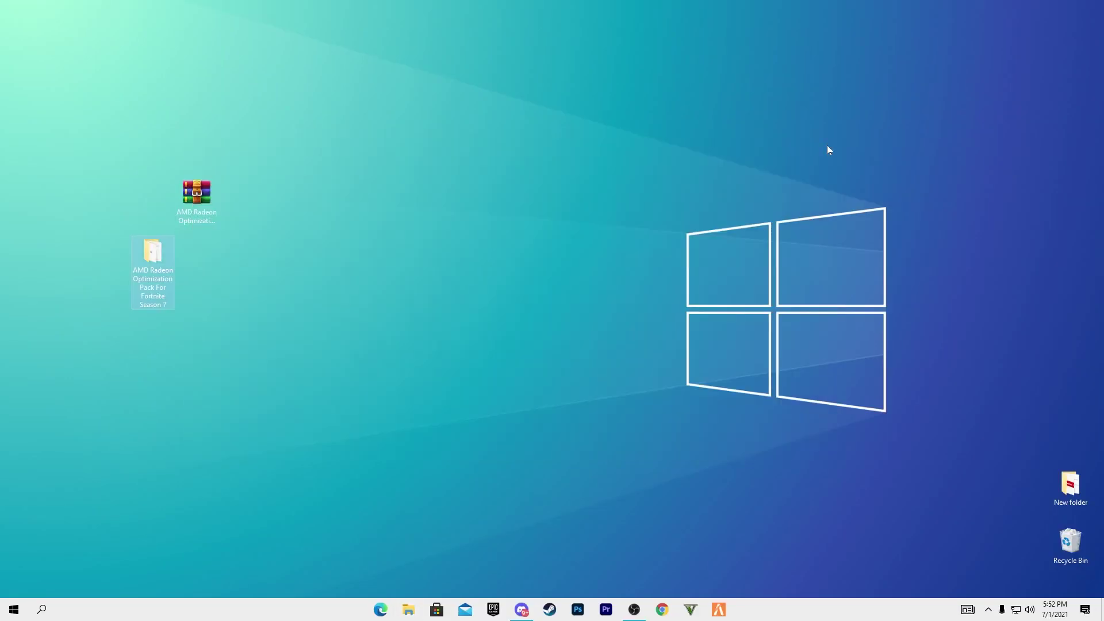
left_click(823, 146)
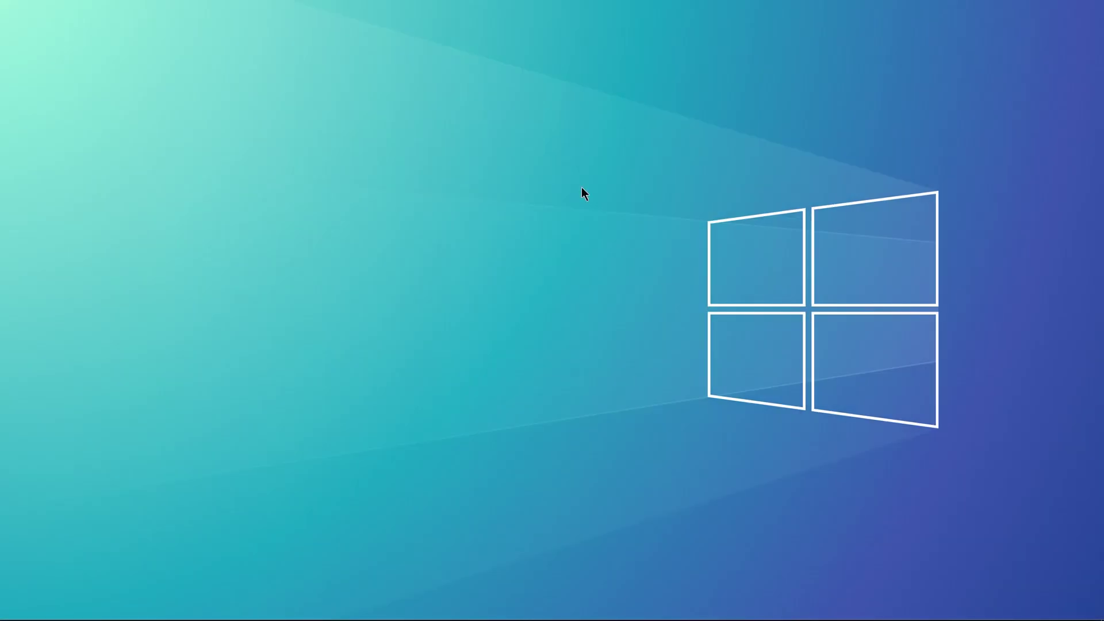
- Switch to AMD Radeon Software from the desktop and show its system settings
right_click(528, 247)
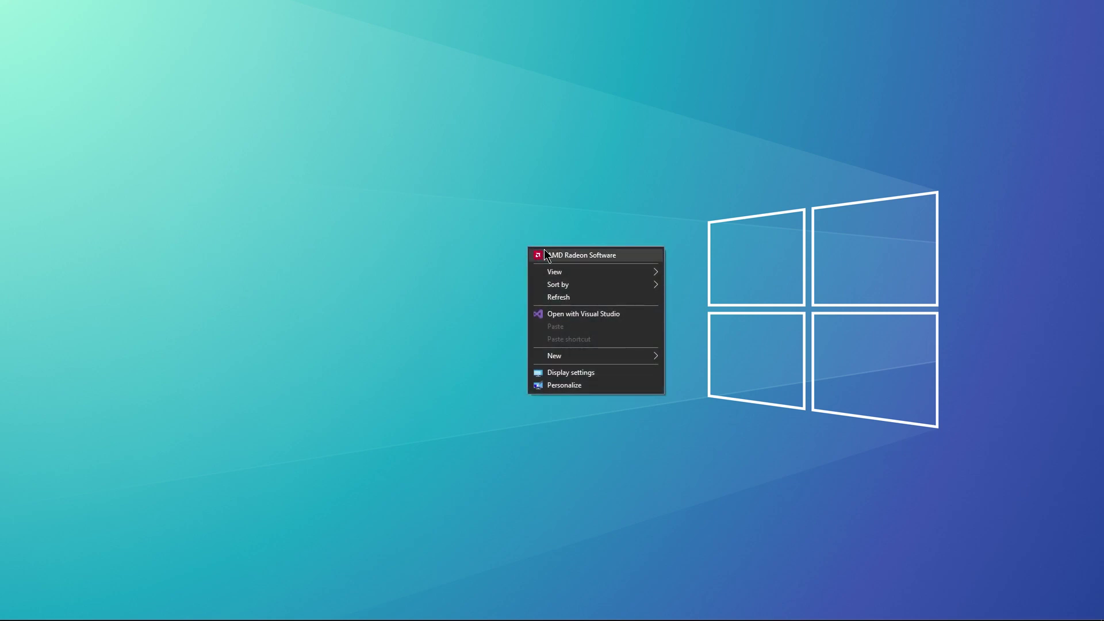
left_click(581, 257)
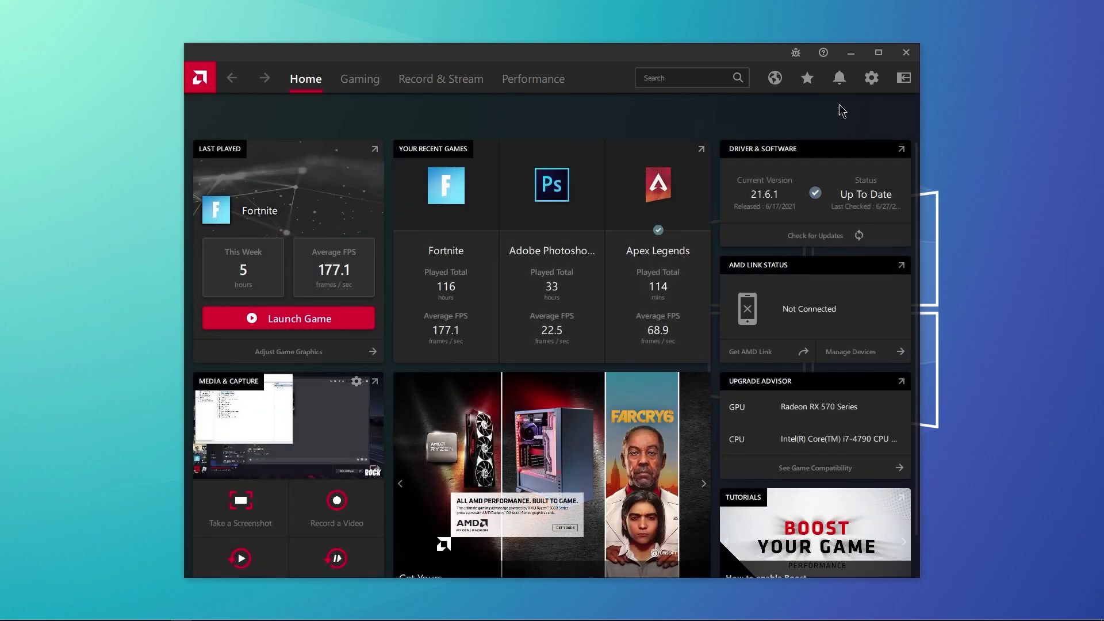
left_click(871, 78)
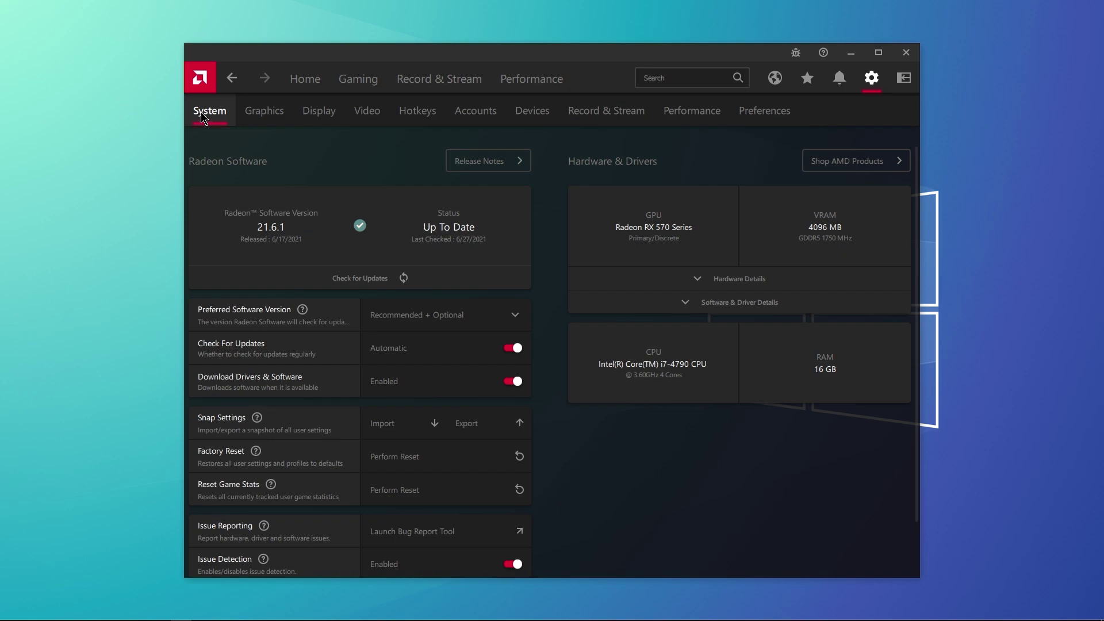
- Choose Recommended + Optional as the preferred software version, and return to the Home page
left_click(432, 321)
left_click(443, 375)
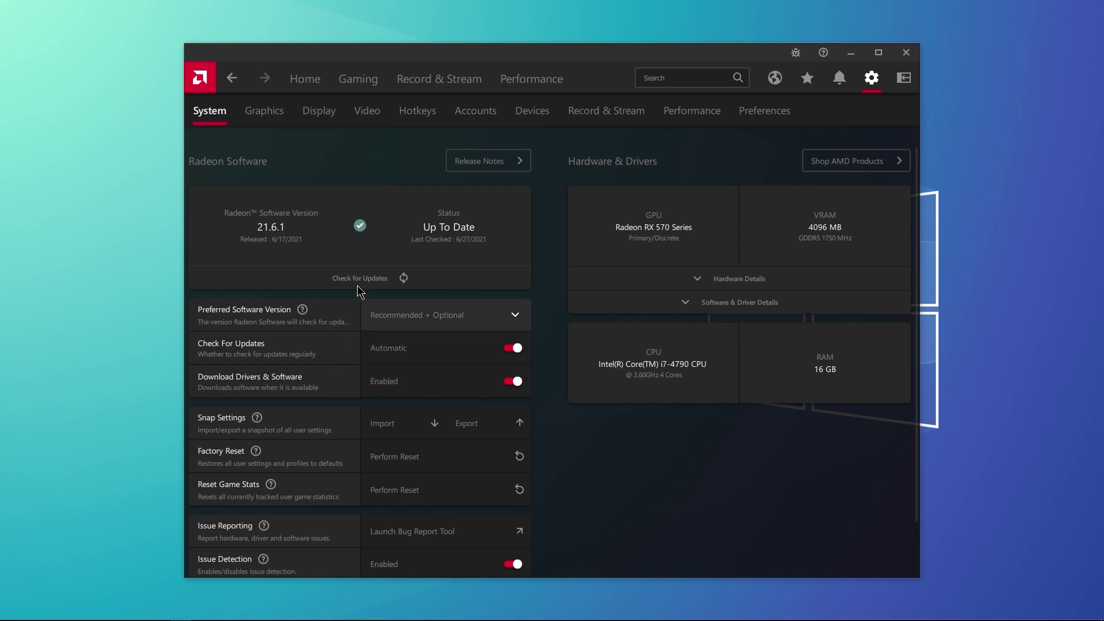
left_click(301, 79)
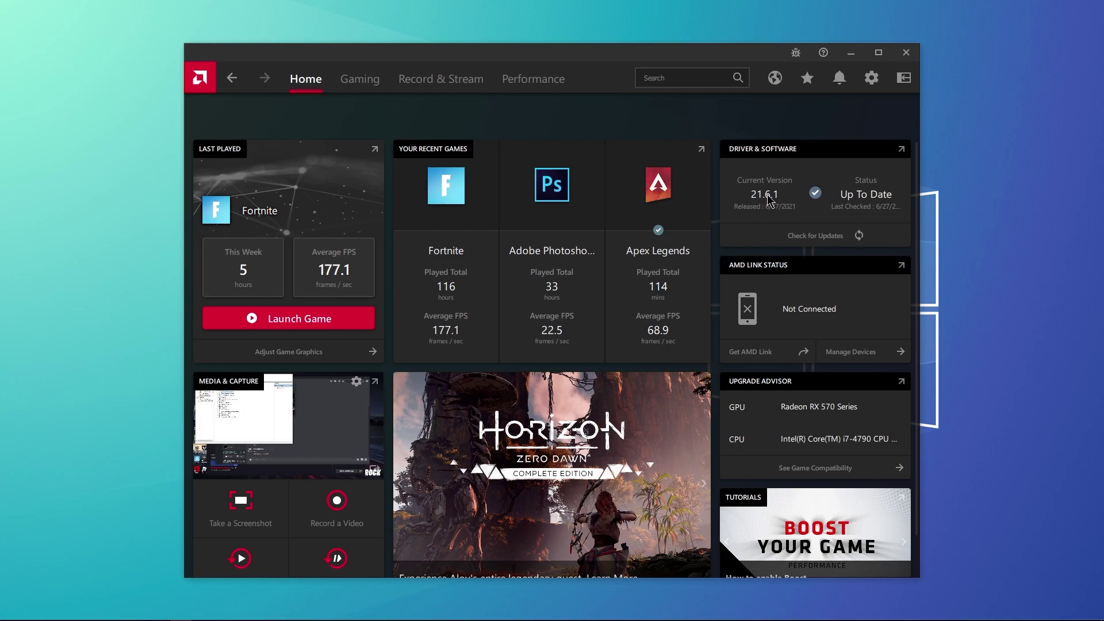
- Perform a factory reset of Radeon Software from the system settings, and skip the quick setup
left_click(872, 77)
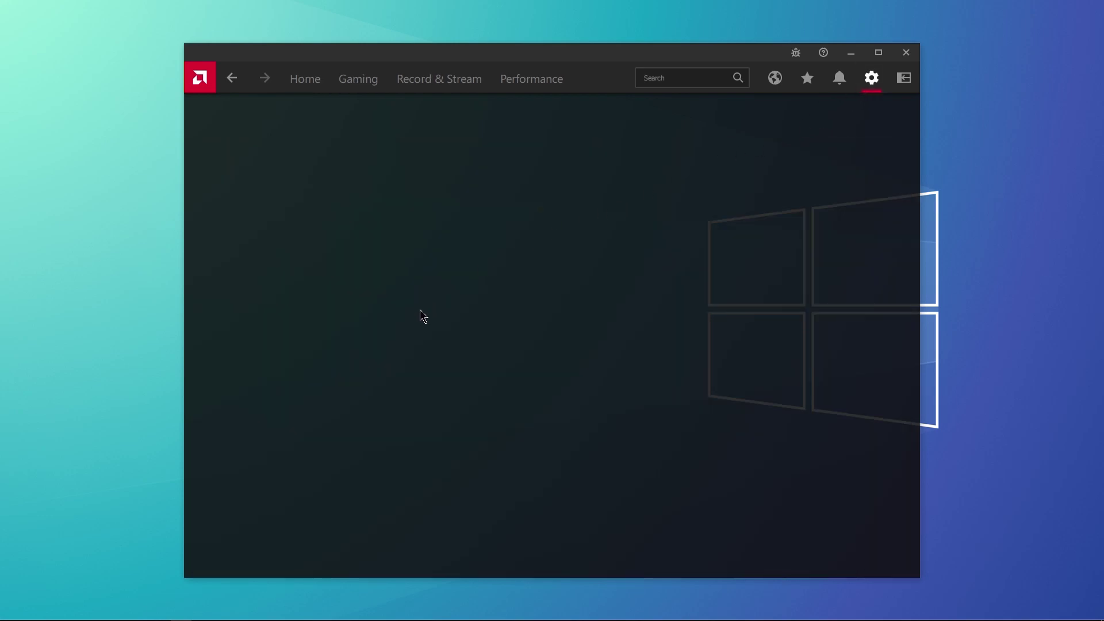
scroll(348, 350, "down", 2)
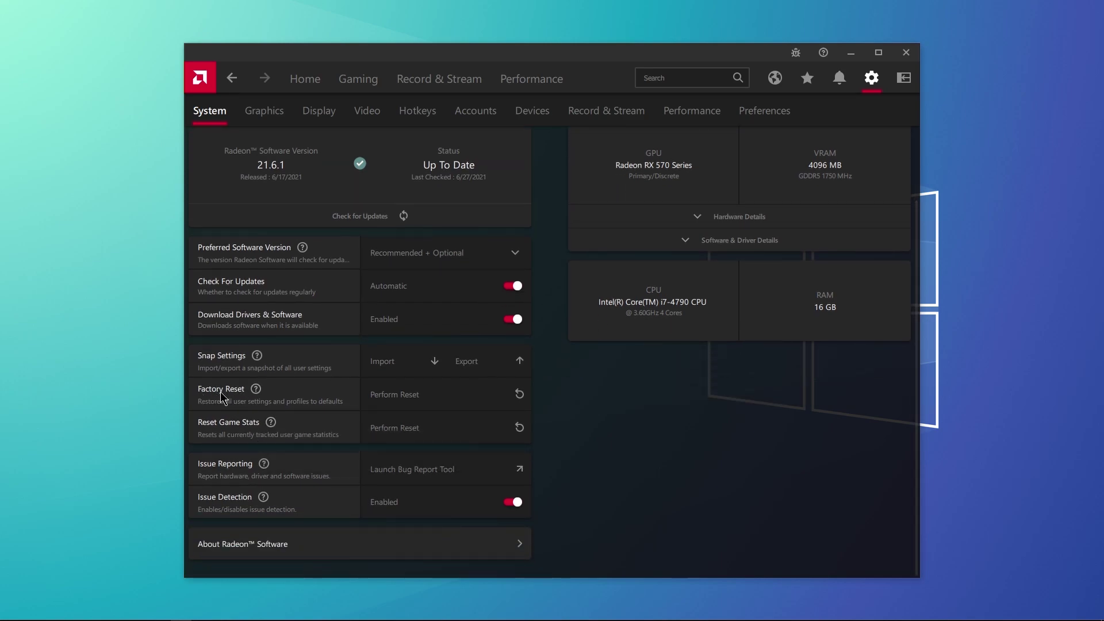
left_click(450, 399)
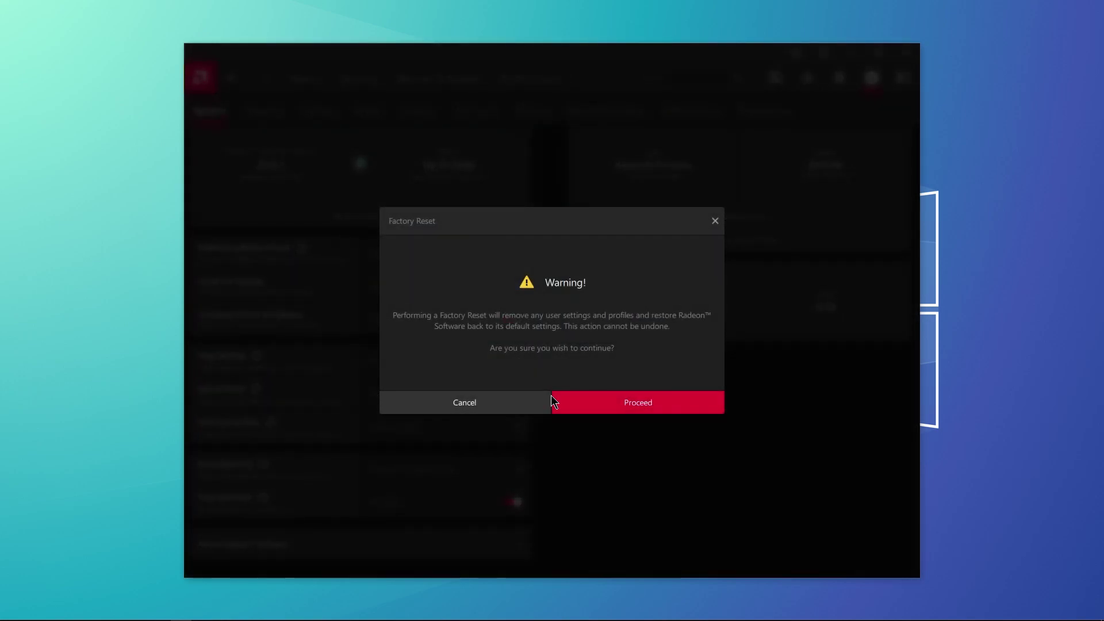
left_click(633, 402)
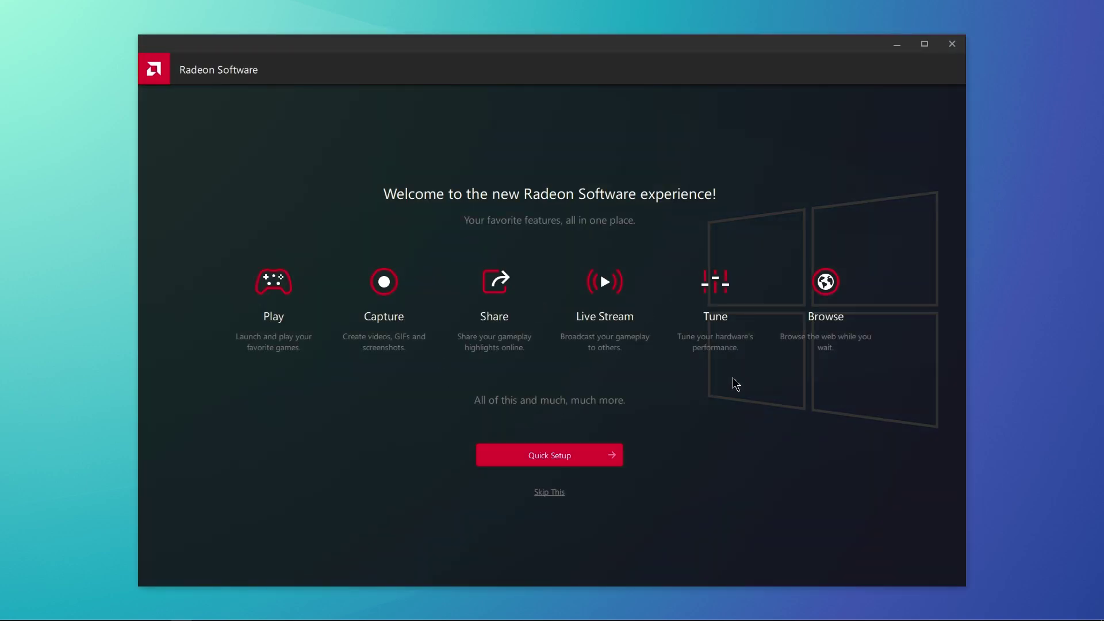
left_click(551, 492)
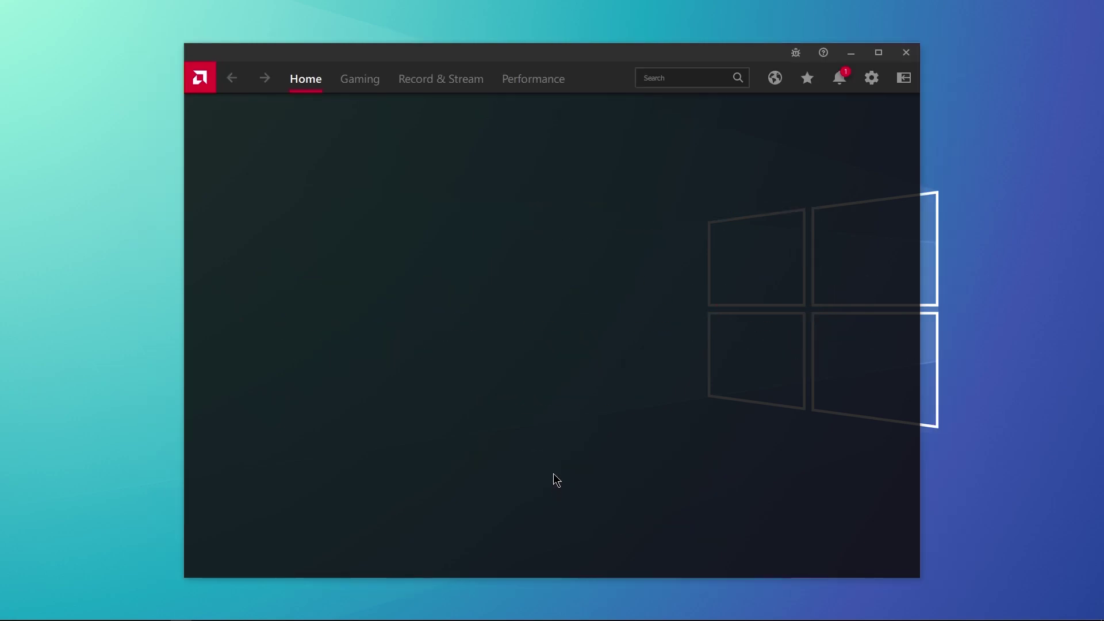
- Enable Download Drivers & Software with Recommended + Optional as the preferred version, and check for driver updates
left_click(869, 81)
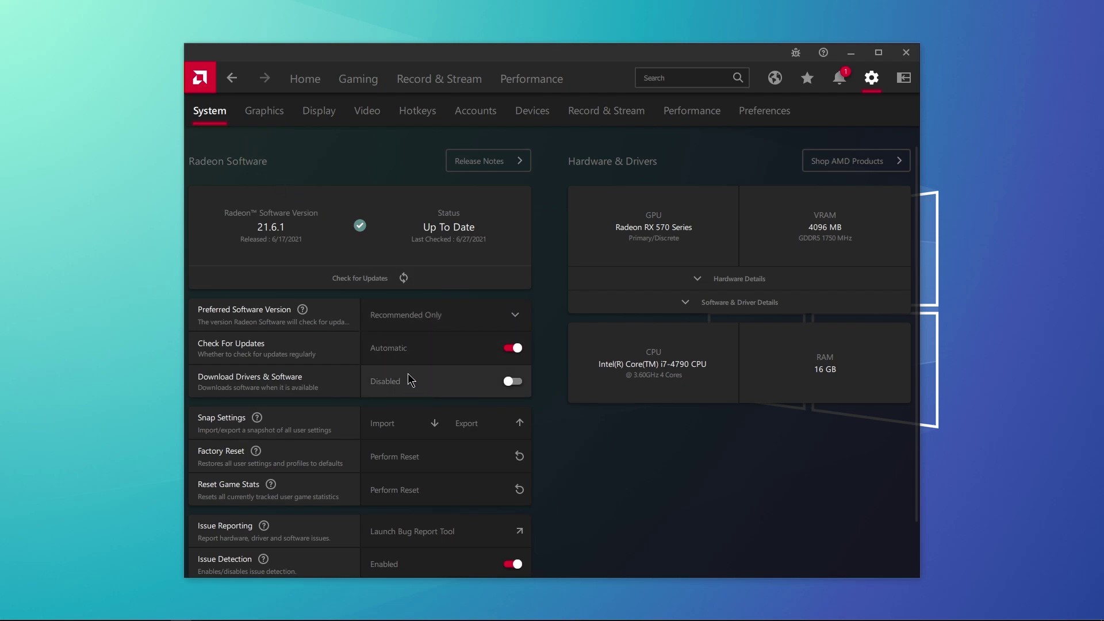
left_click(443, 382)
left_click(434, 316)
left_click(435, 372)
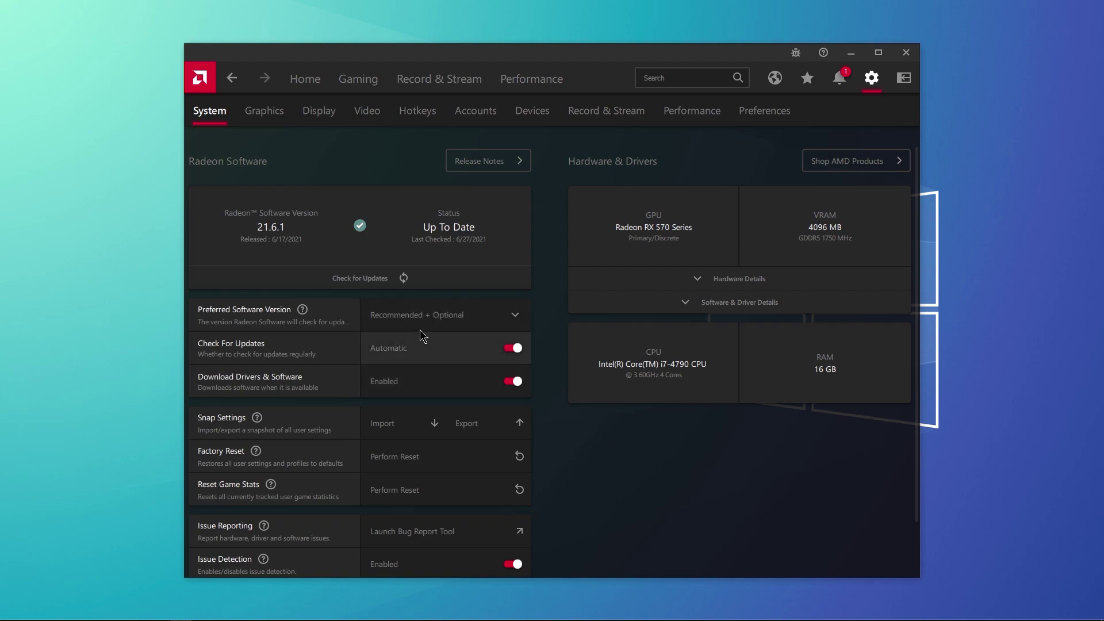
left_click(305, 79)
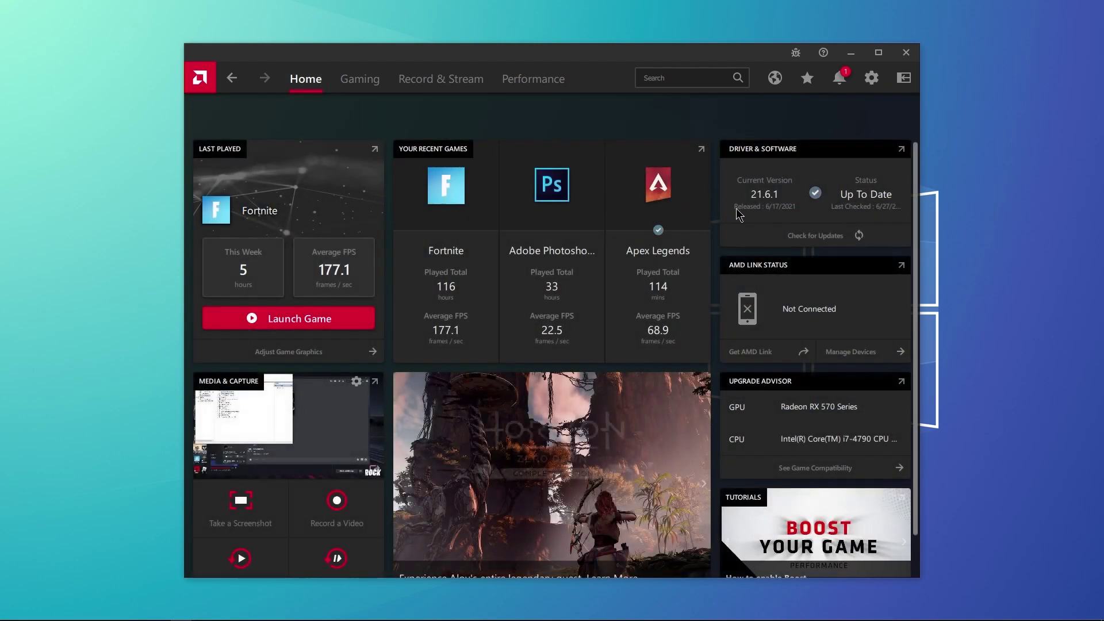
left_click(799, 238)
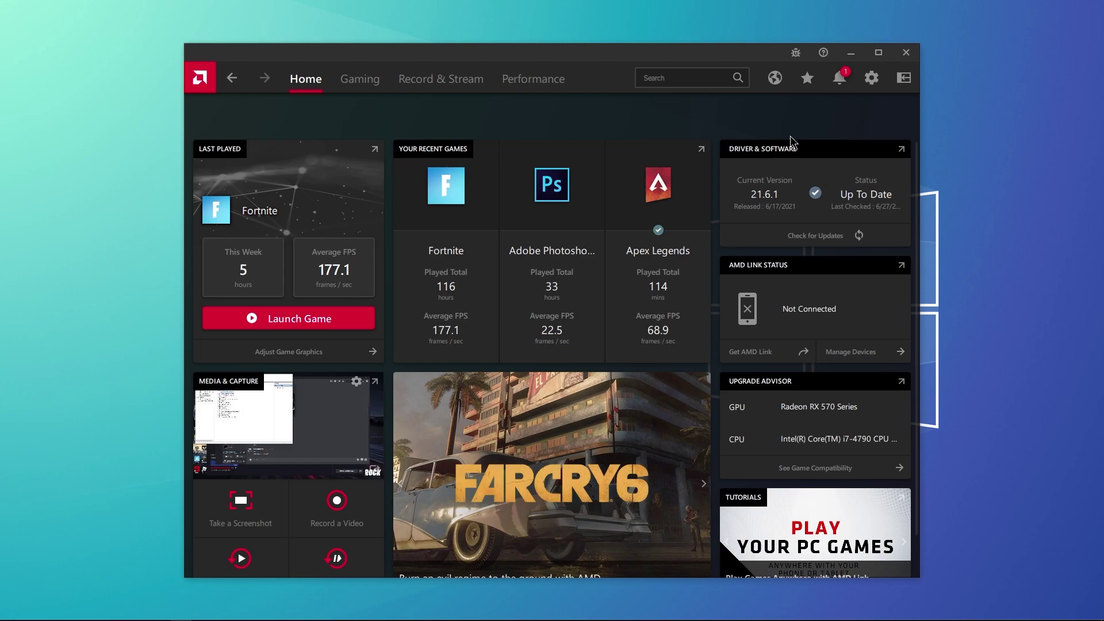
- Apply the eSports profile in the global graphics settings, and disable Radeon Image Sharpening
left_click(872, 78)
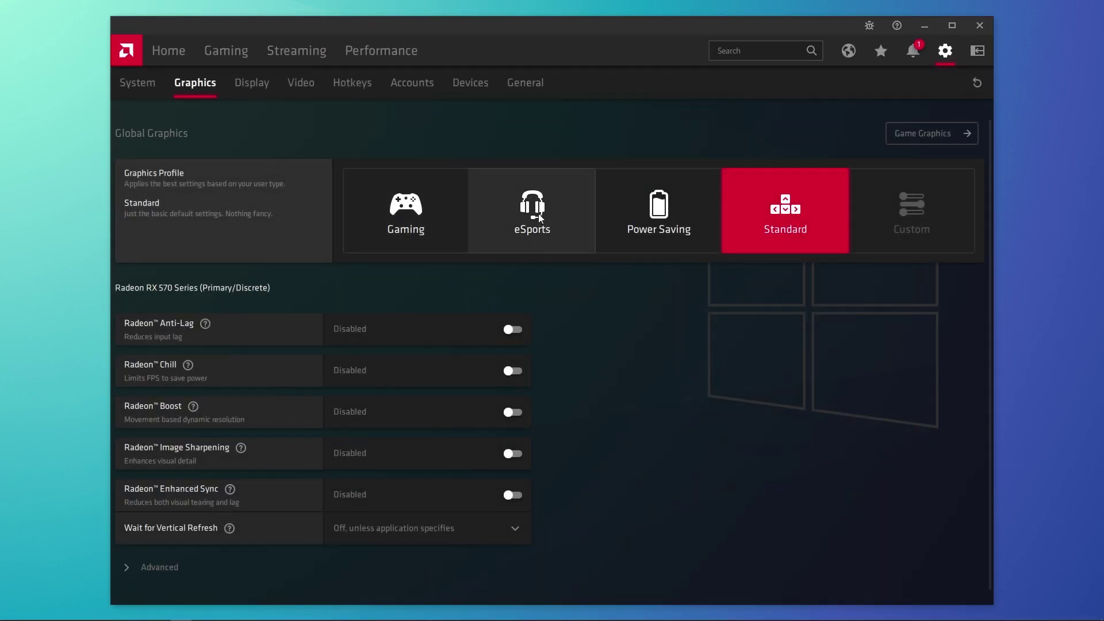
left_click(527, 215)
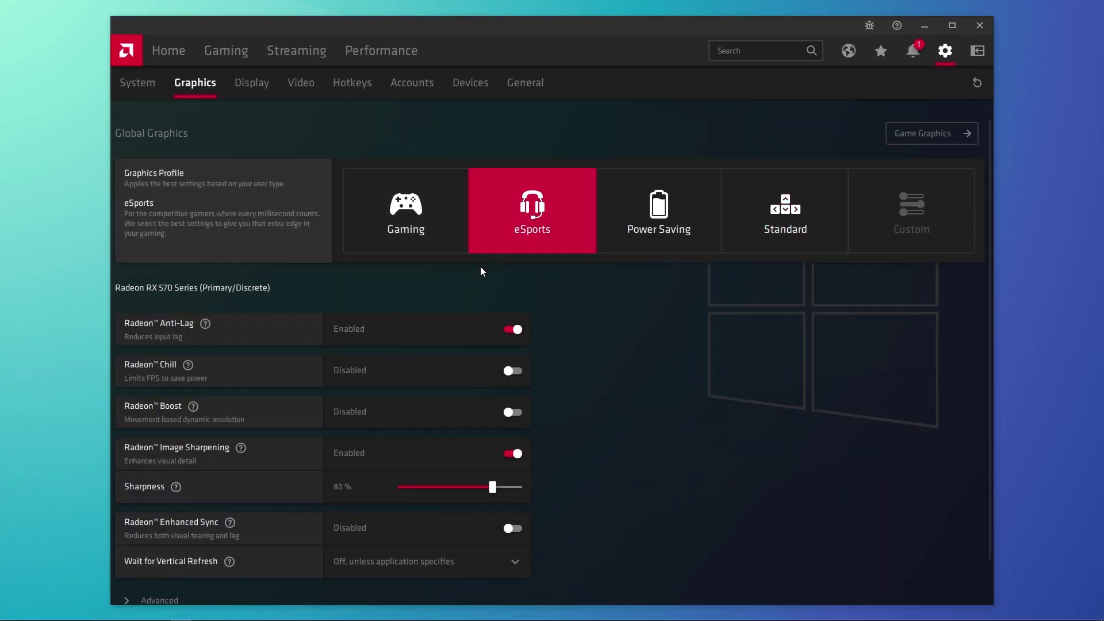
scroll(384, 348, "down", 1)
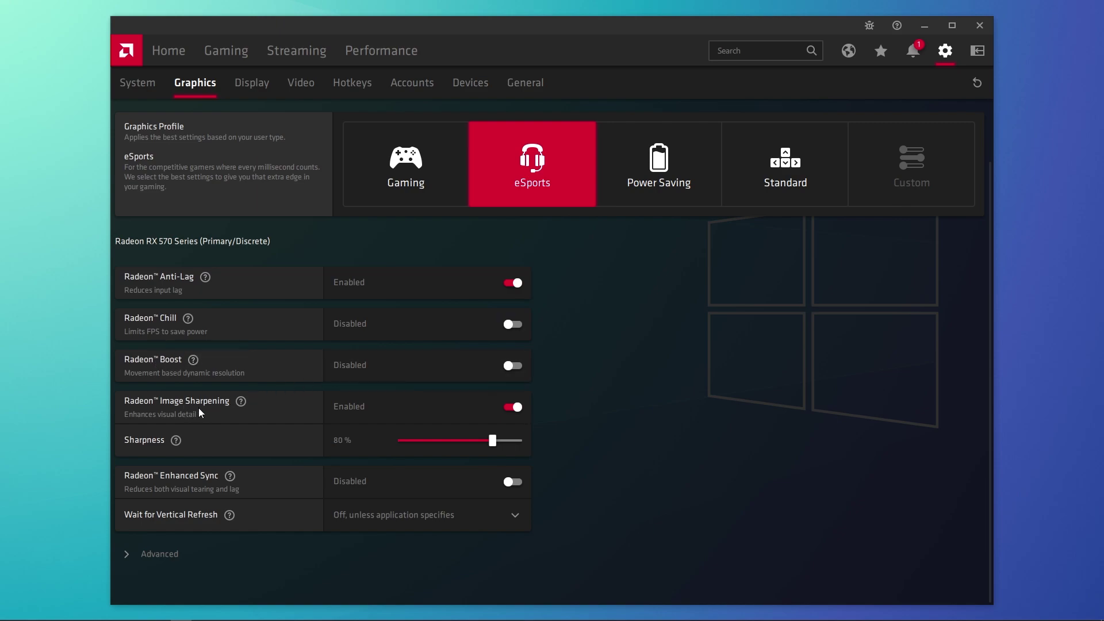
left_click(513, 407)
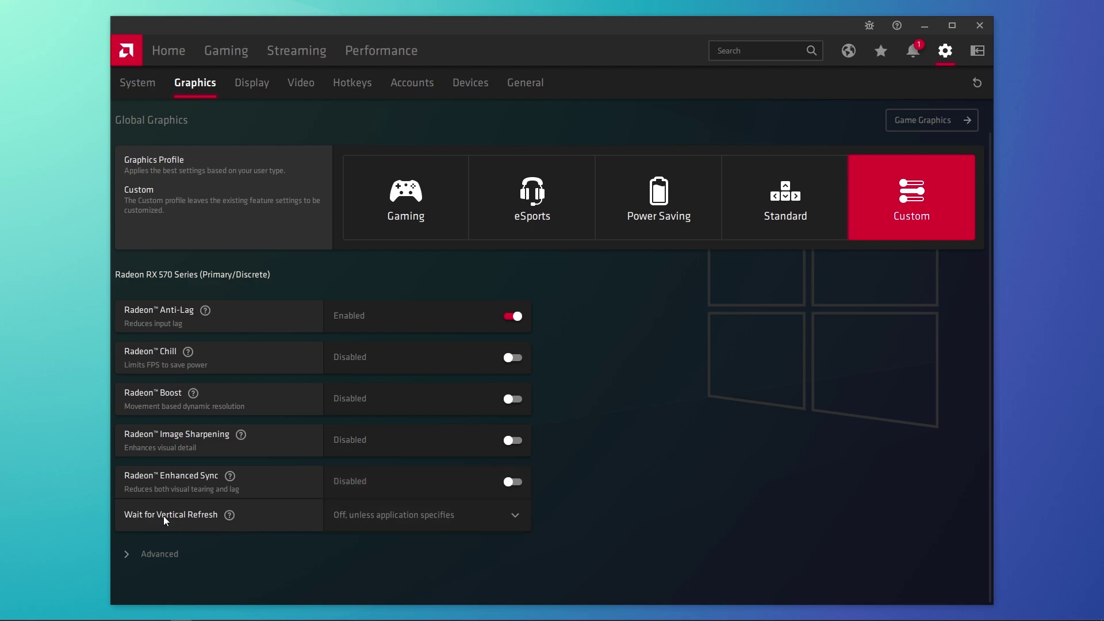
- Set Wait for Vertical Refresh to Always off, and the advanced Anti-Aliasing option to Override application settings
left_click(437, 520)
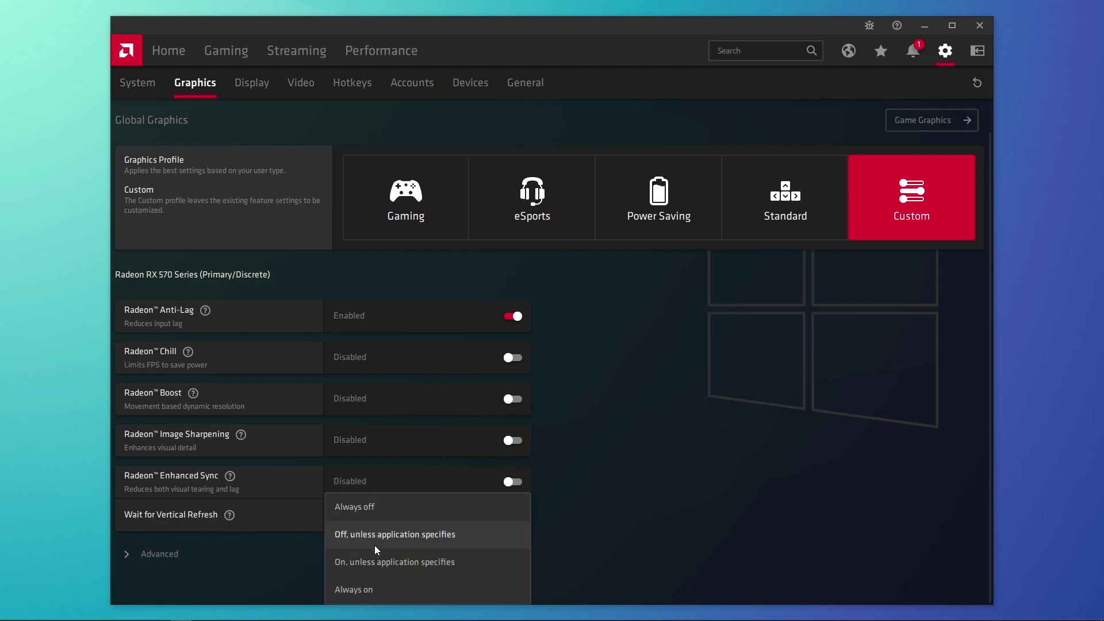
left_click(373, 503)
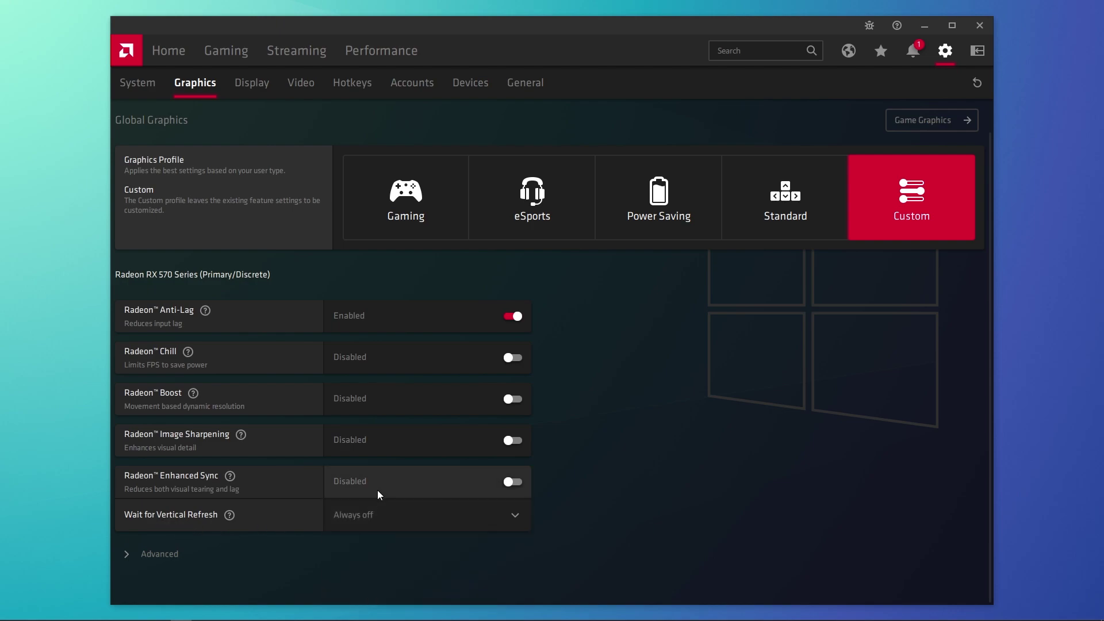
left_click(163, 552)
scroll(388, 409, "down", 5)
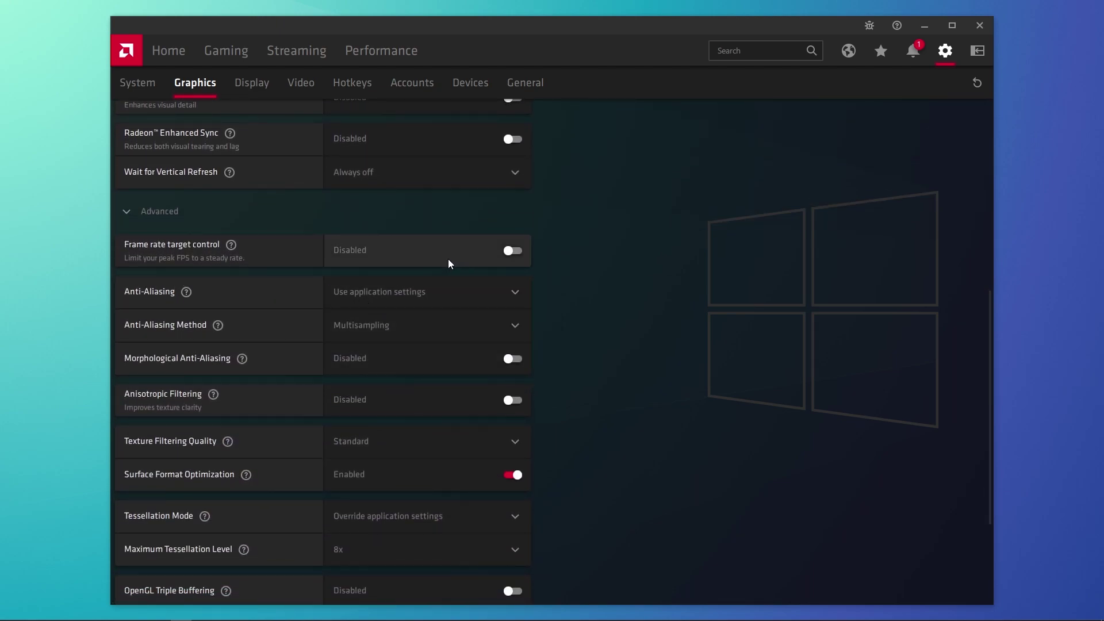
left_click(422, 299)
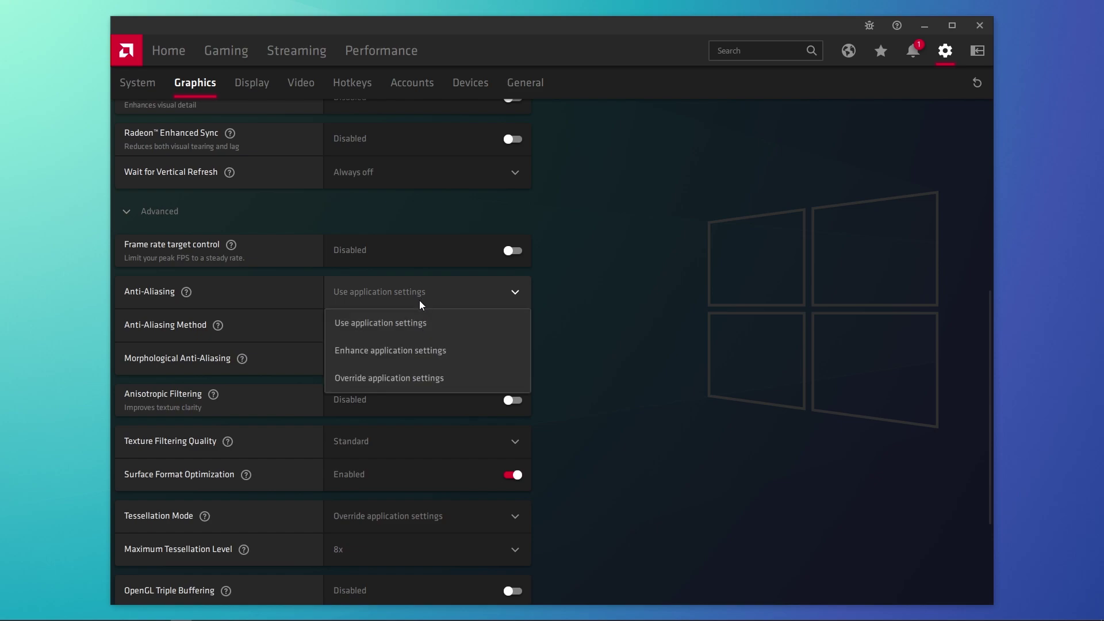
left_click(403, 378)
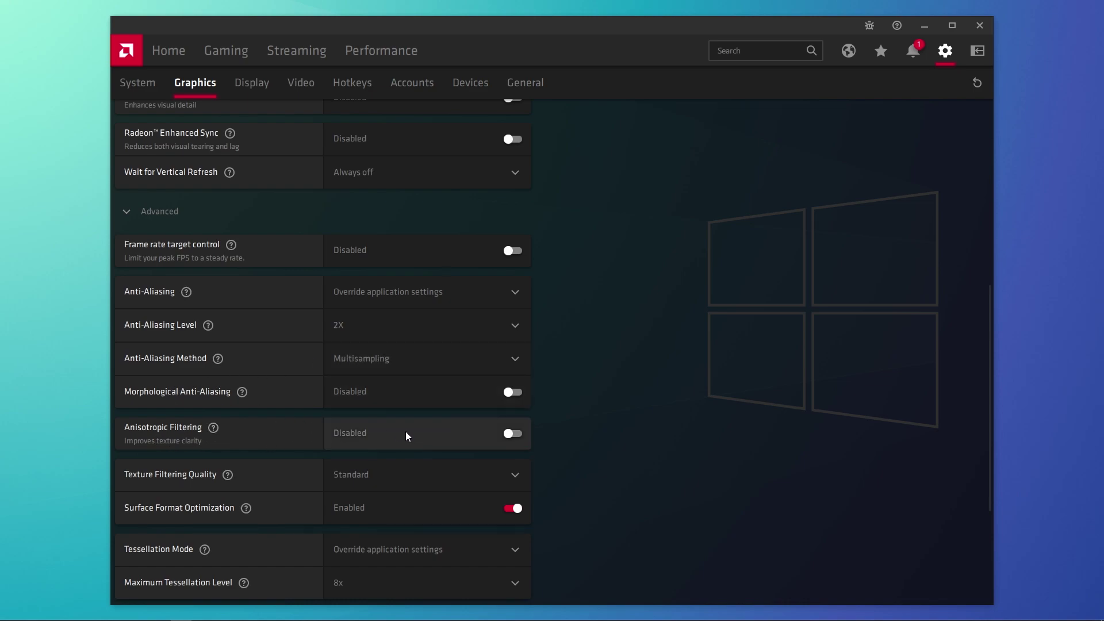
- Set Texture Filtering Quality to Performance and Tessellation Mode to AMD optimized
left_click(378, 477)
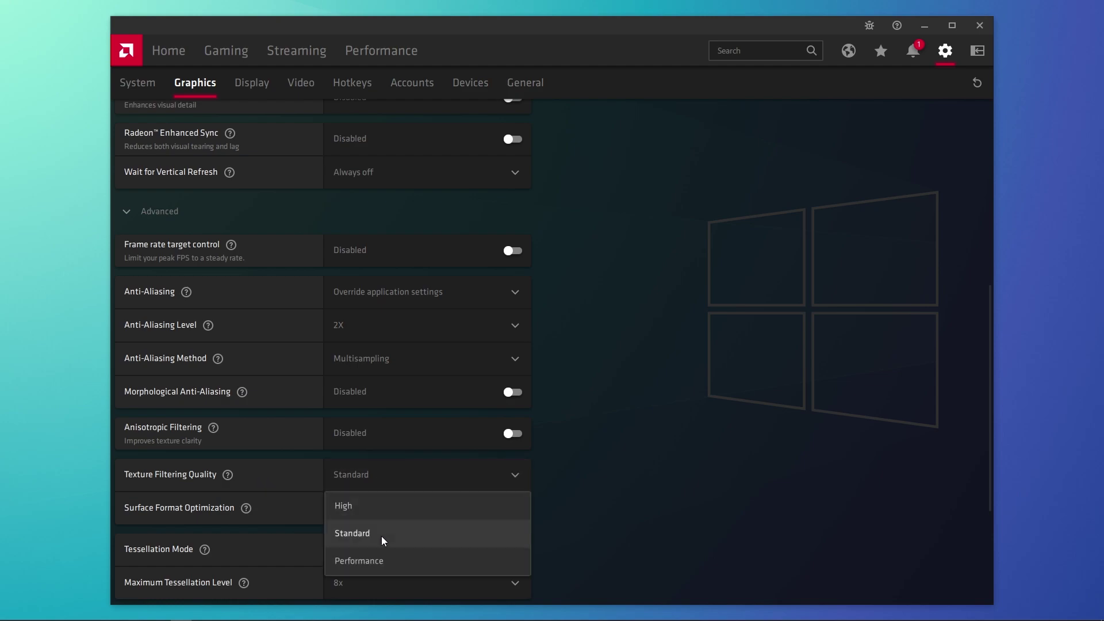
left_click(392, 561)
scroll(380, 537, "down", 3)
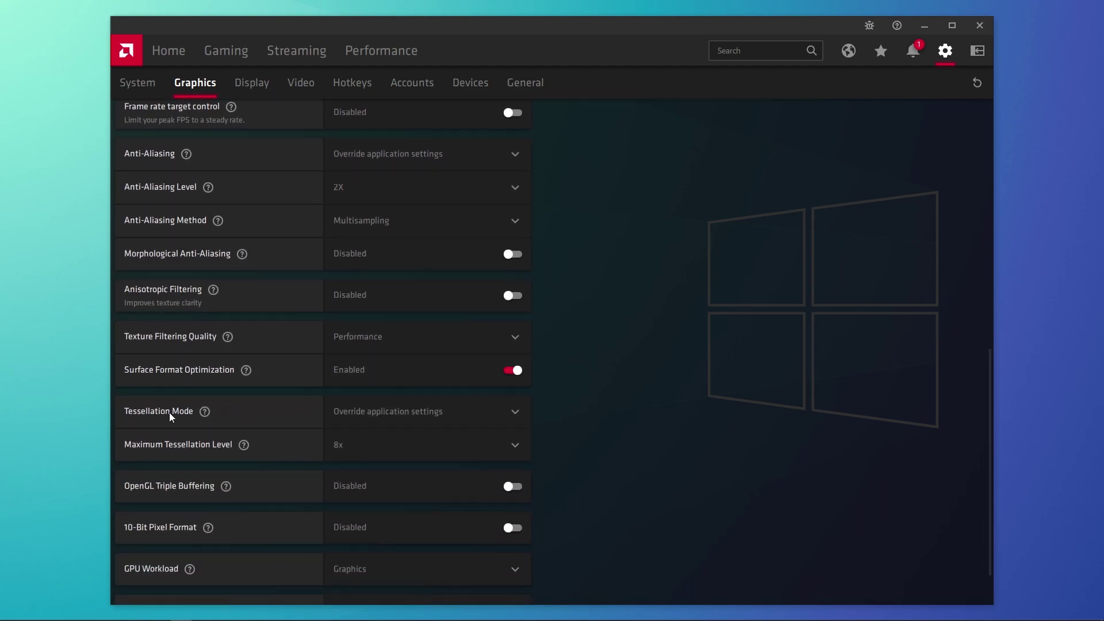
left_click(395, 411)
left_click(379, 436)
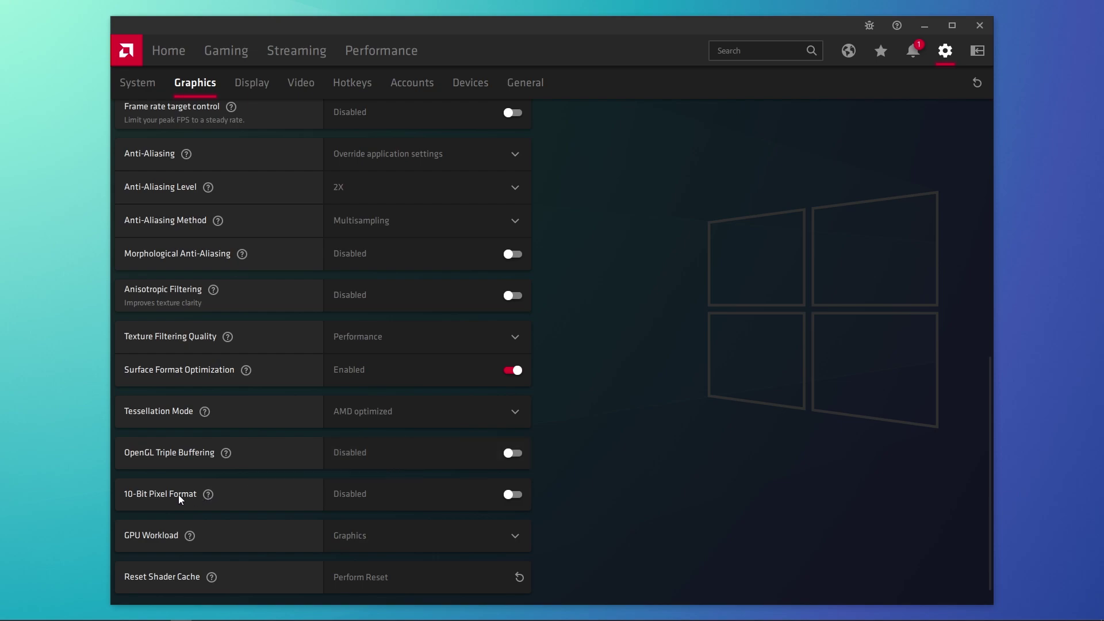
- Reset the shader cache in the advanced graphics settings
scroll(385, 490, "down", 1)
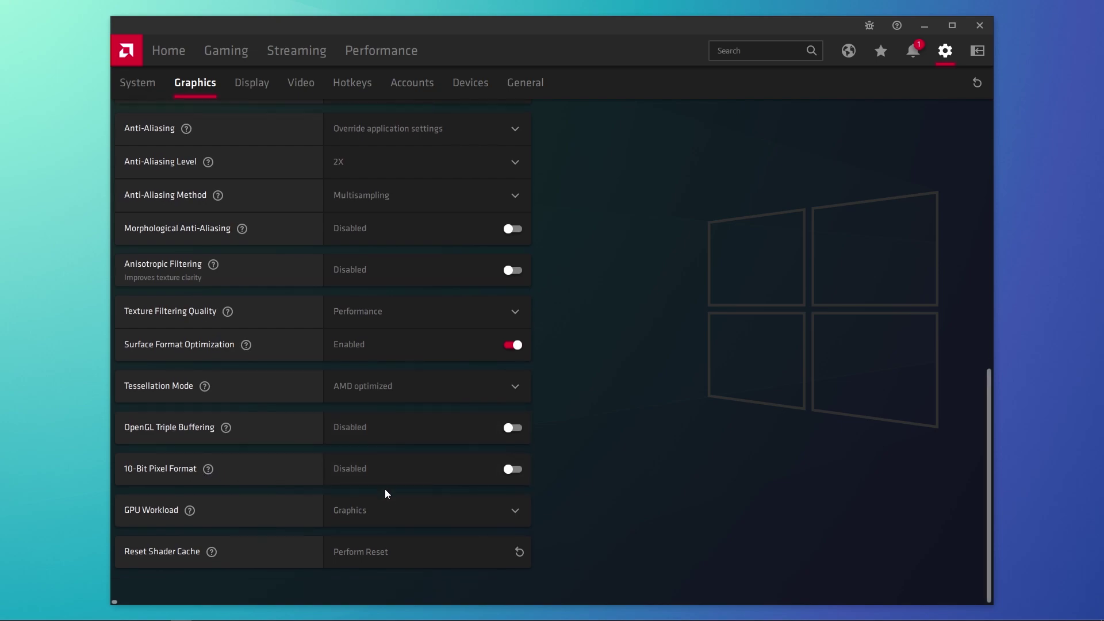
left_click(402, 545)
left_click(614, 385)
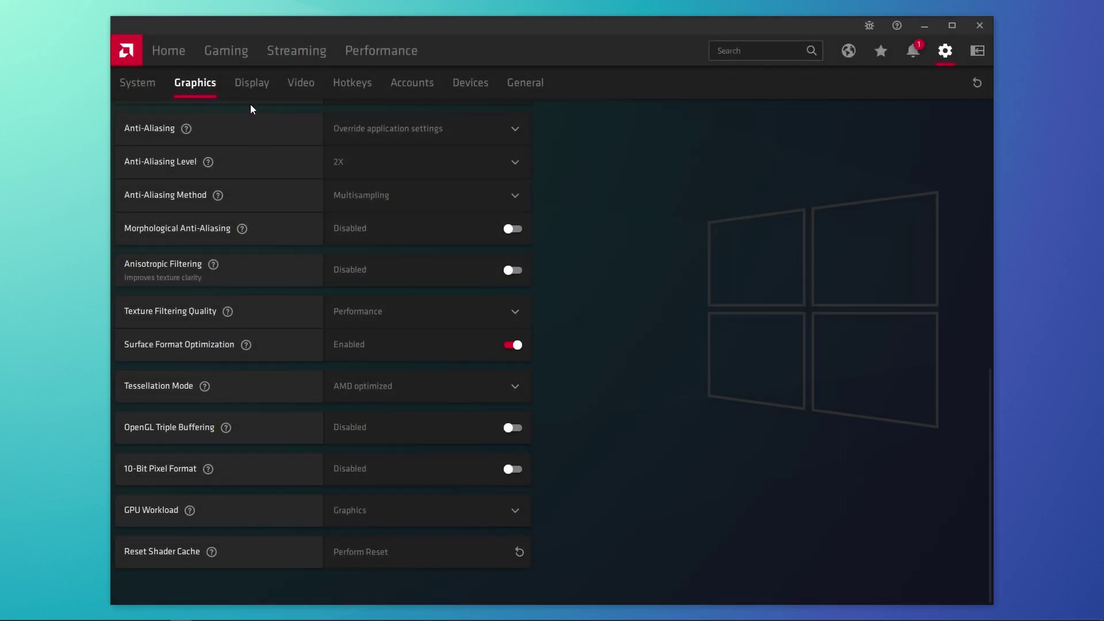
- Set the Scaling Mode to Full panel in the display settings
left_click(251, 88)
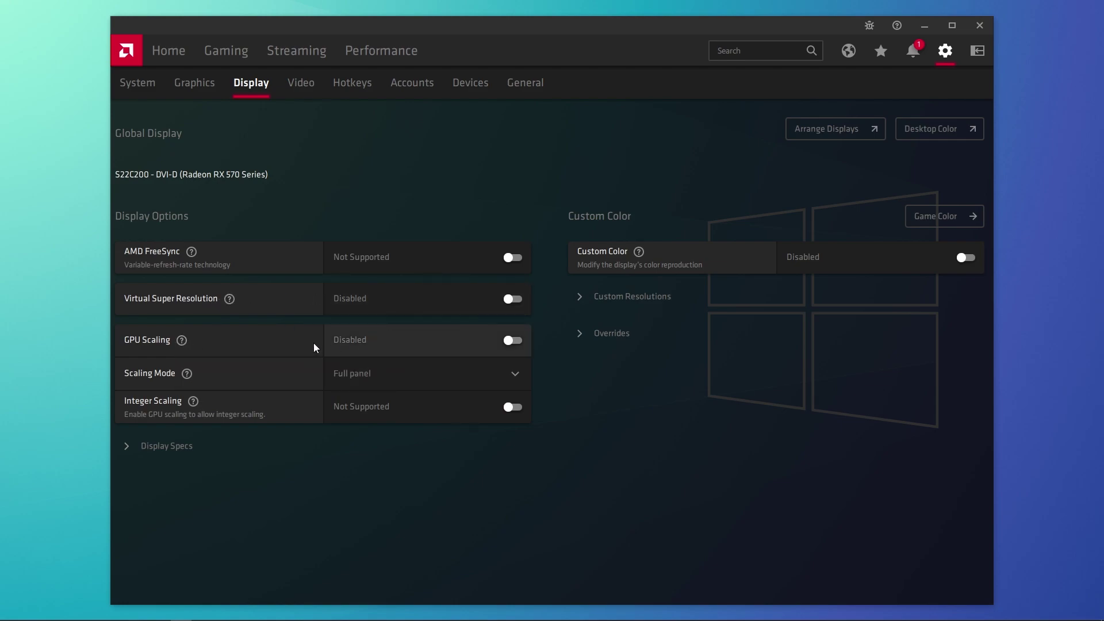
left_click(365, 373)
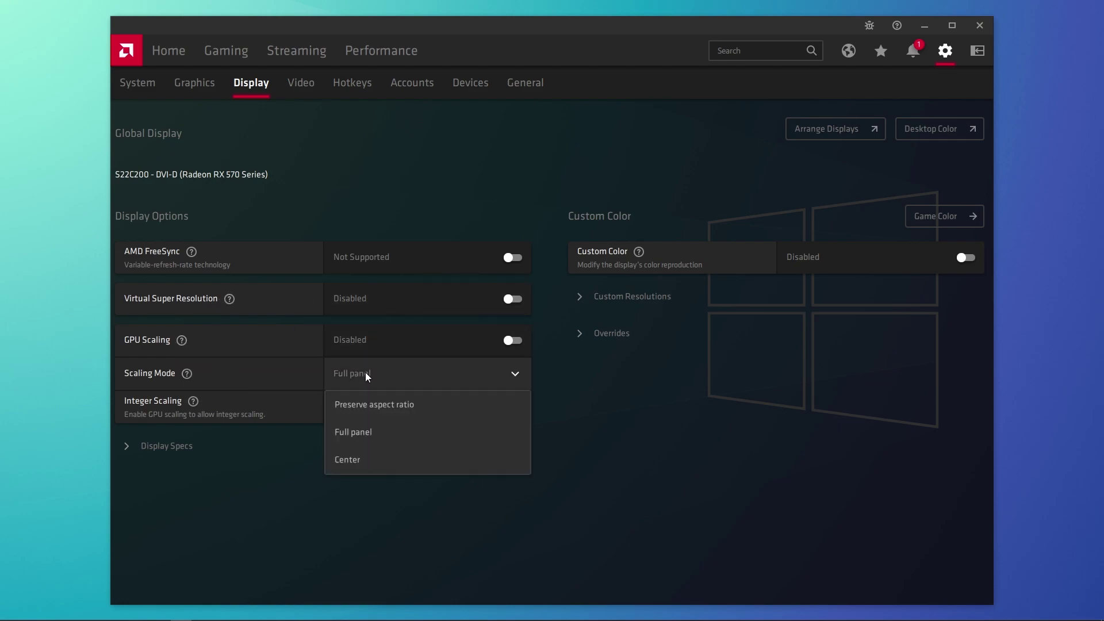
left_click(360, 426)
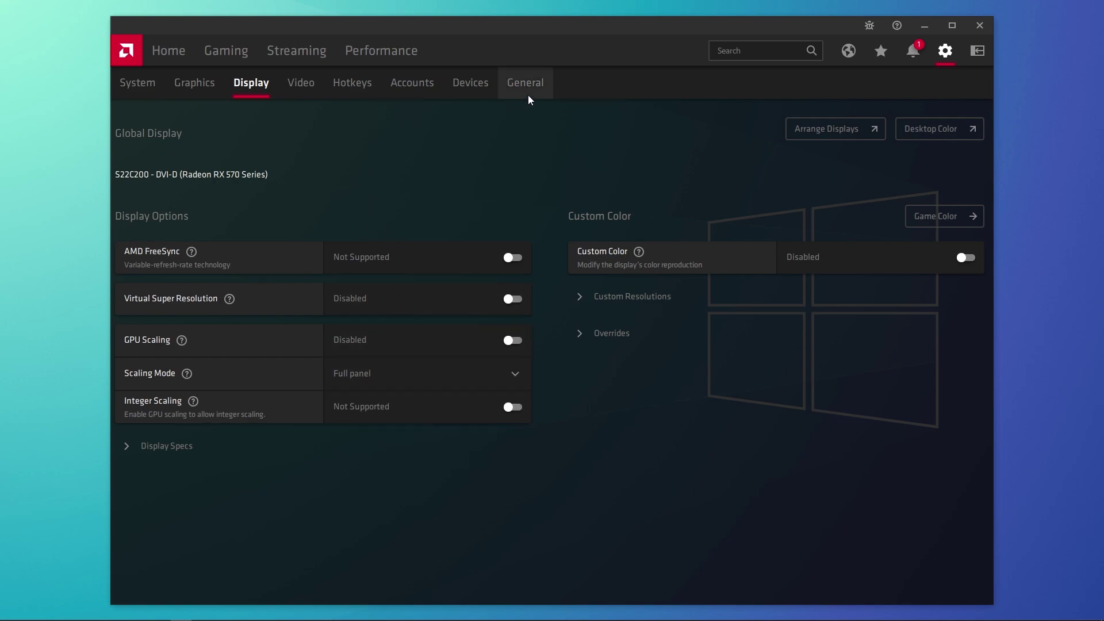
- Disable In-Game Overlay, Upgrade Advisor, System Tray Menu, Advertisements and Toast Notifications in the general preferences
left_click(519, 83)
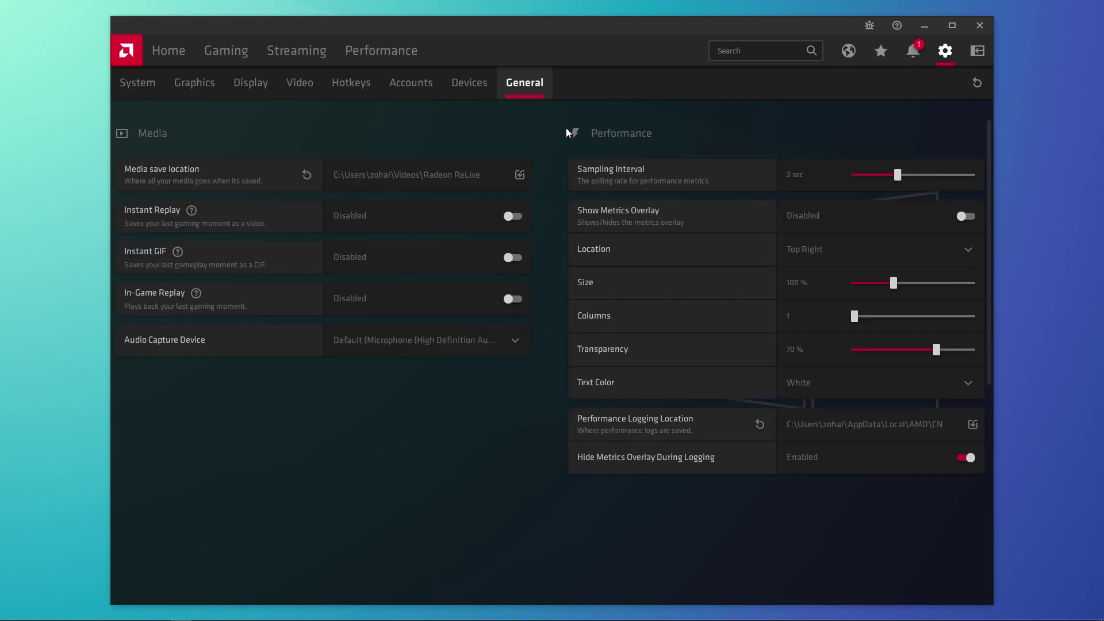
scroll(678, 338, "down", 7)
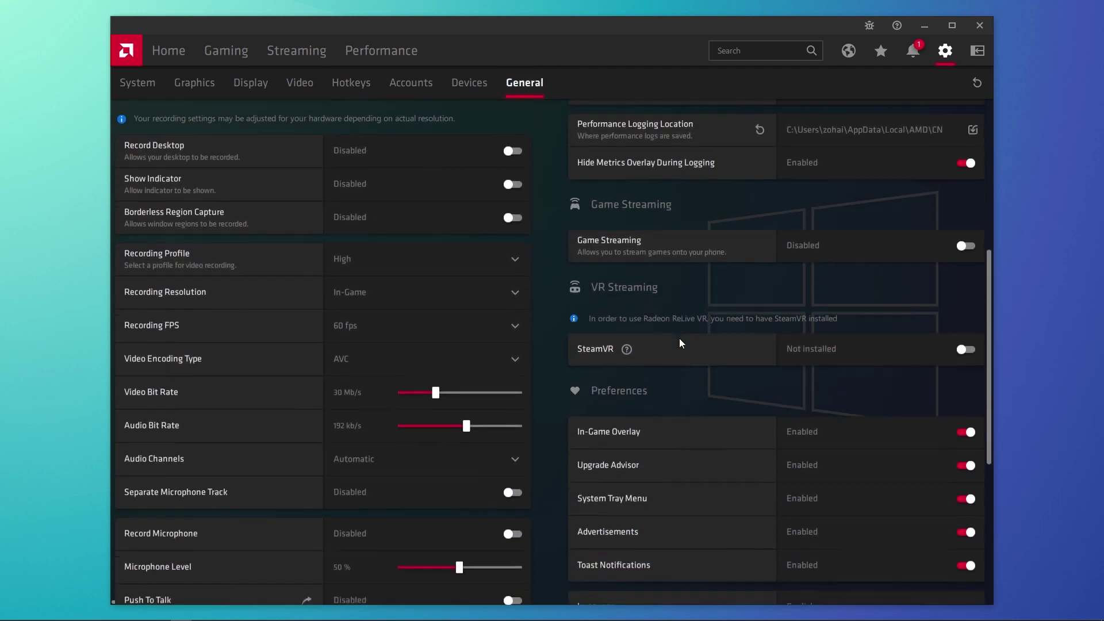
scroll(679, 339, "down", 1)
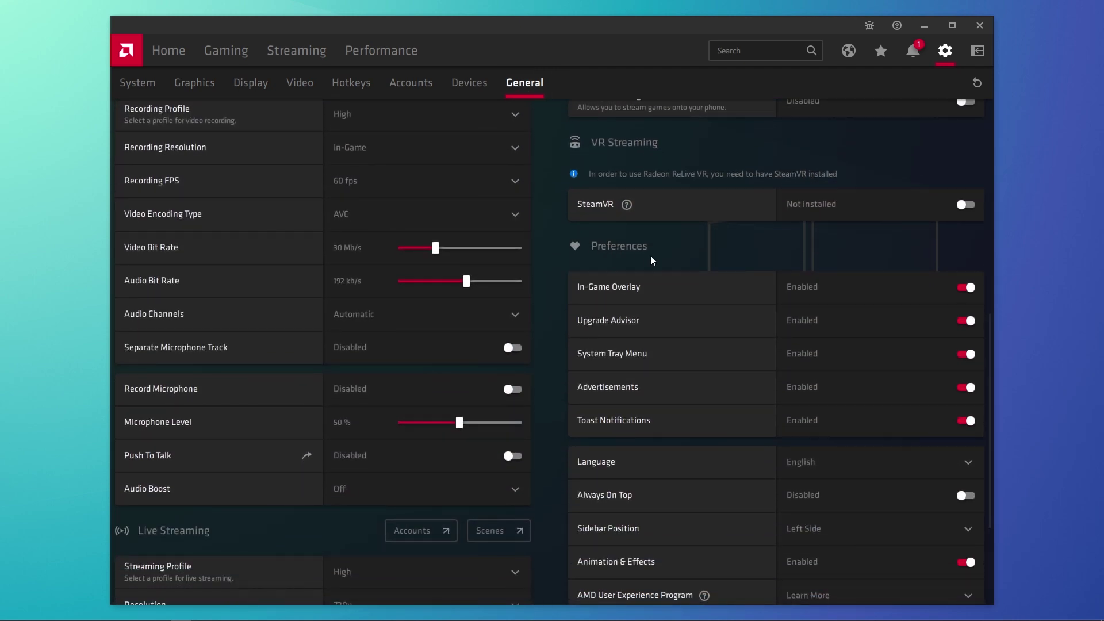
scroll(964, 289, "down", 4)
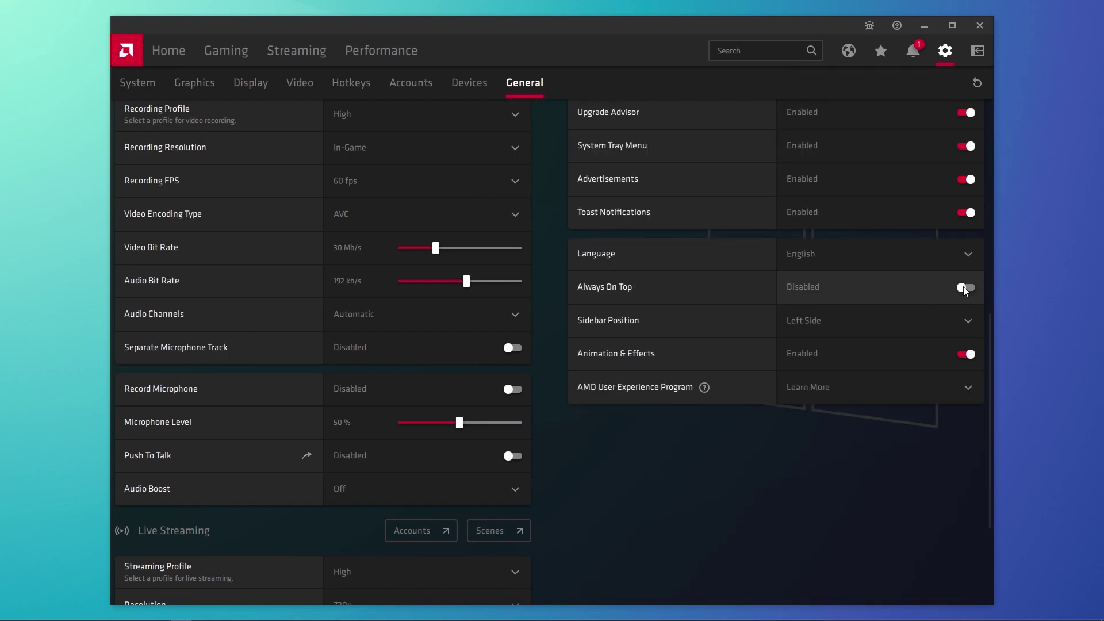
scroll(927, 270, "up", 4)
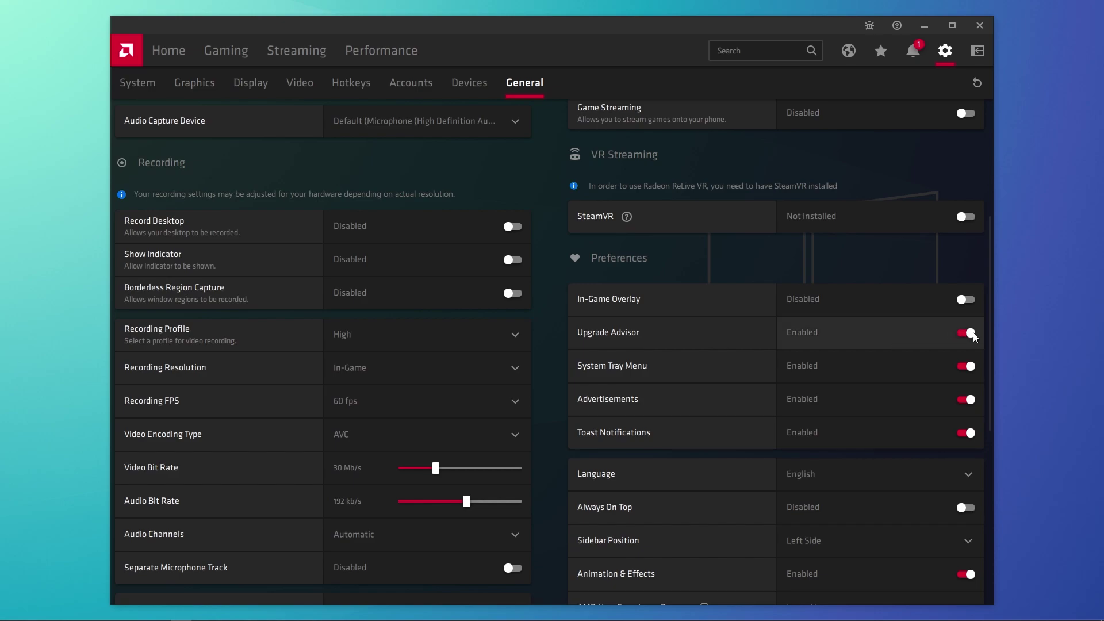
left_click(957, 367)
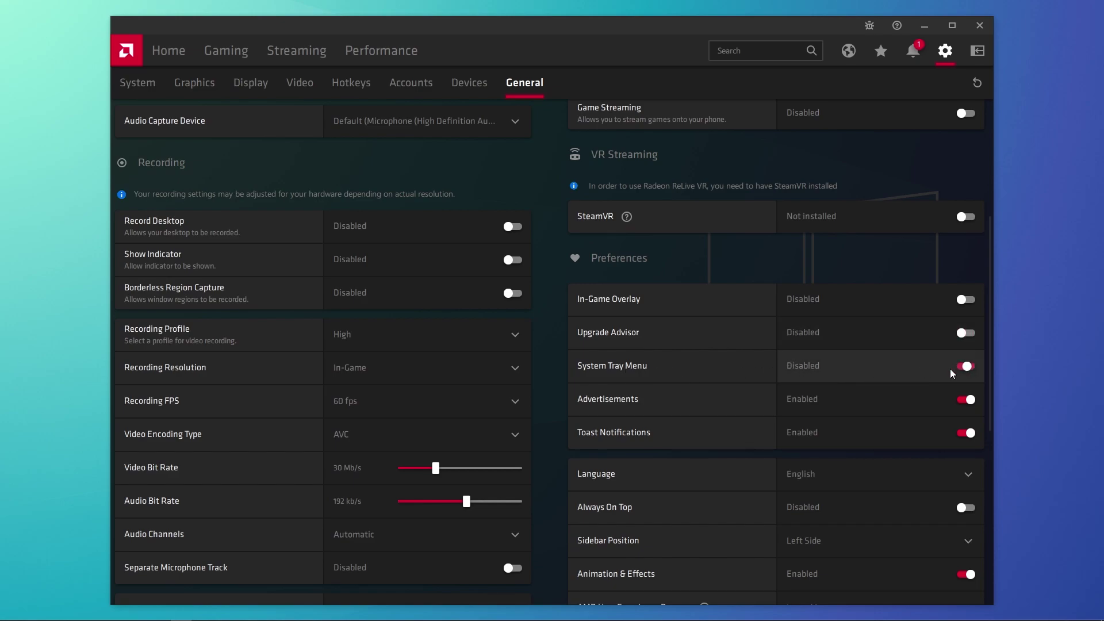
left_click(975, 399)
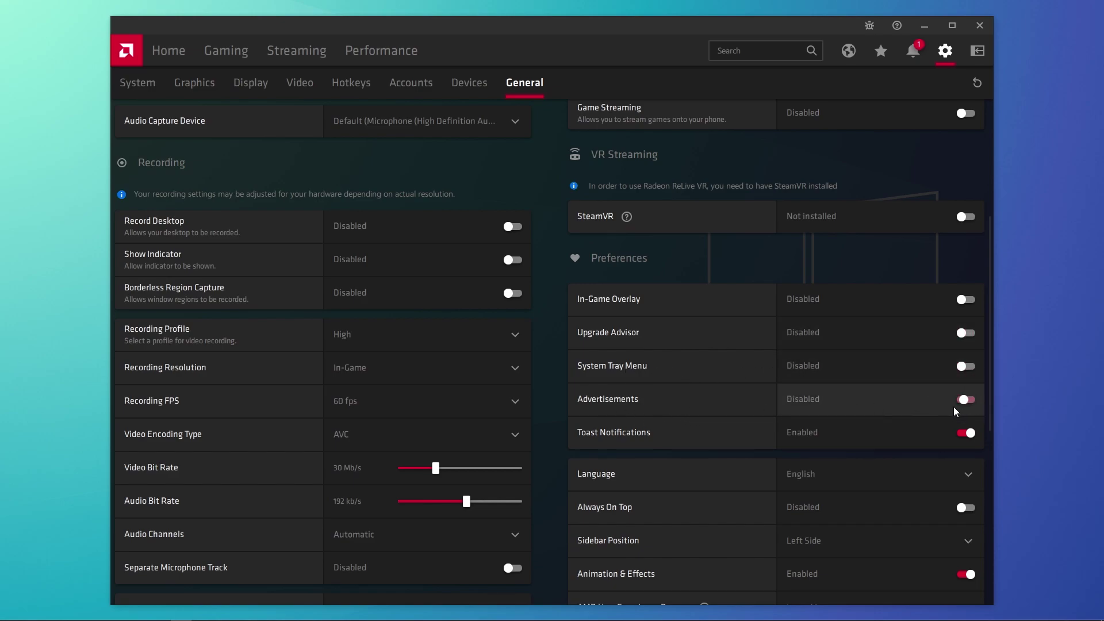
left_click(965, 434)
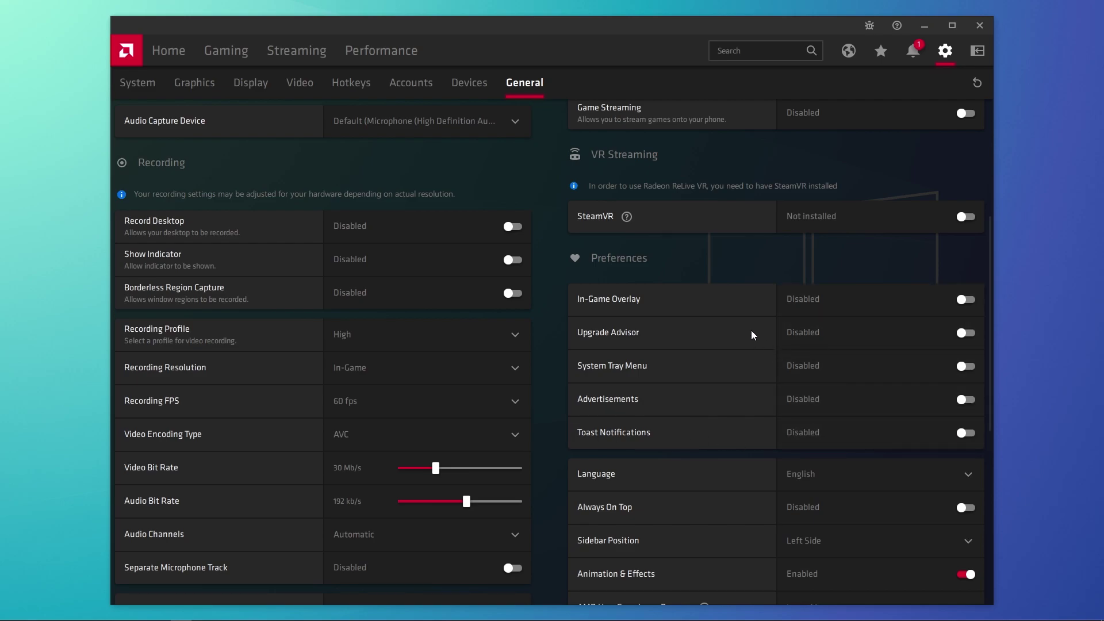
- Accept the performance tuning license agreement and add a tuning profile for Fortnite
left_click(368, 54)
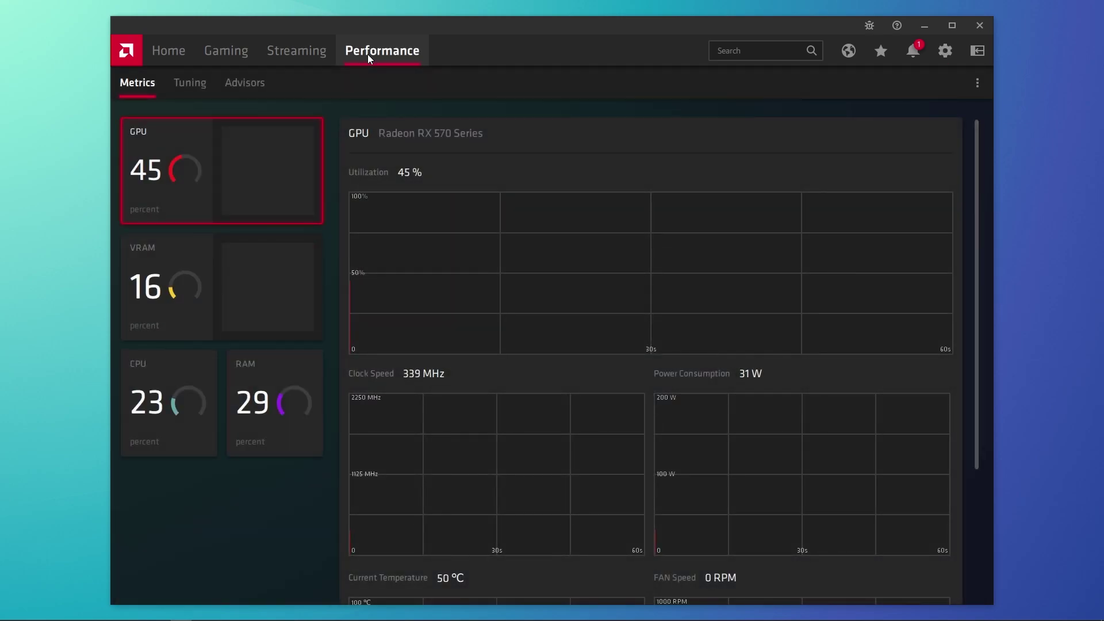
left_click(175, 85)
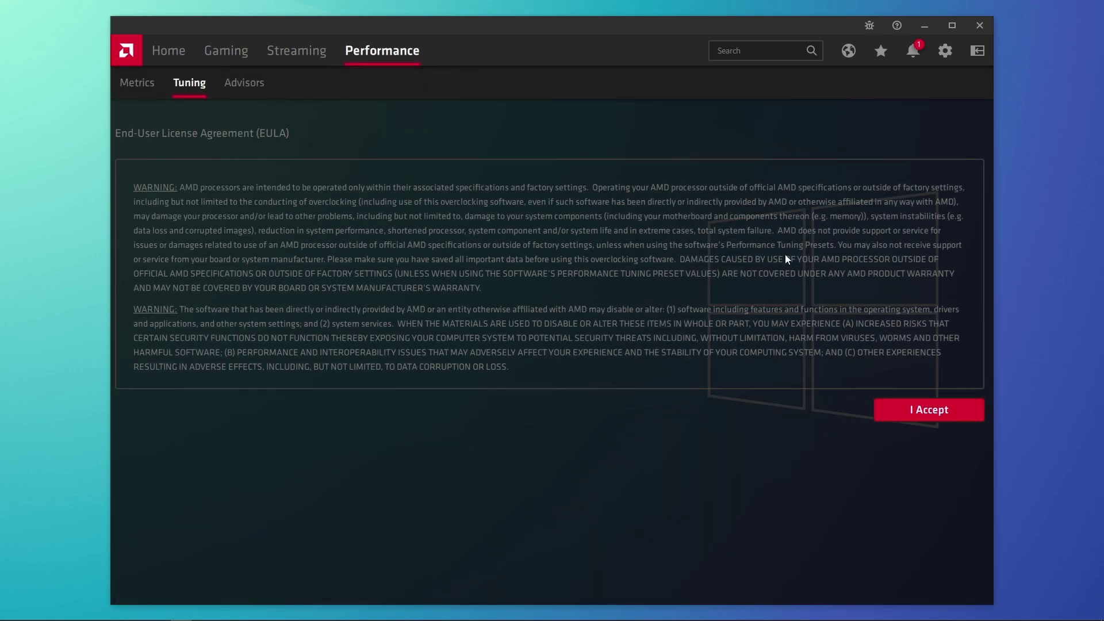
left_click(934, 413)
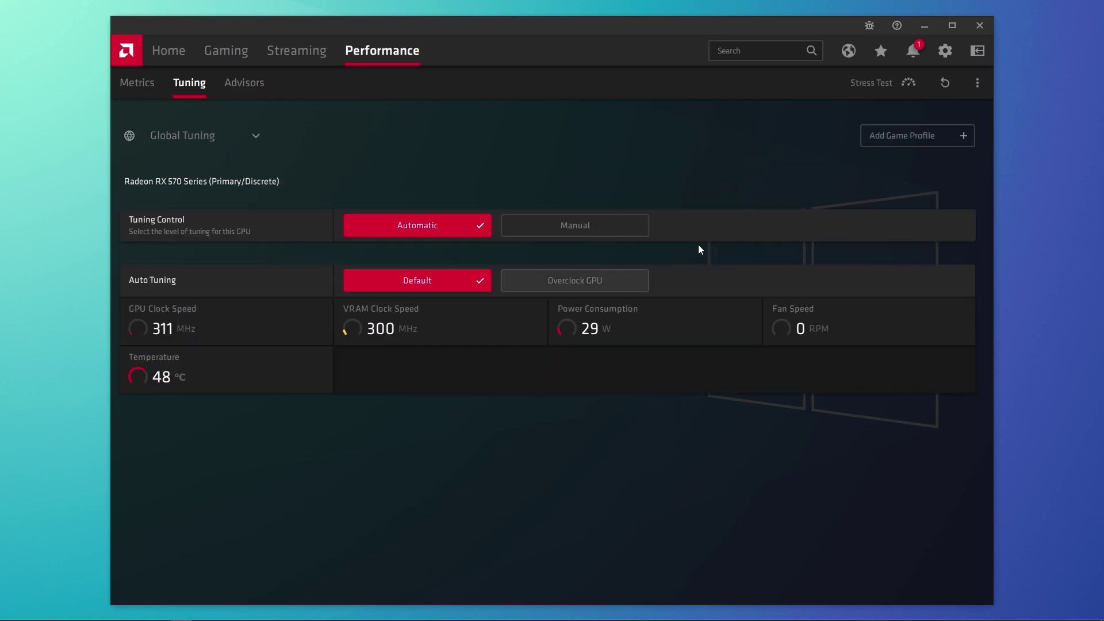
left_click(906, 136)
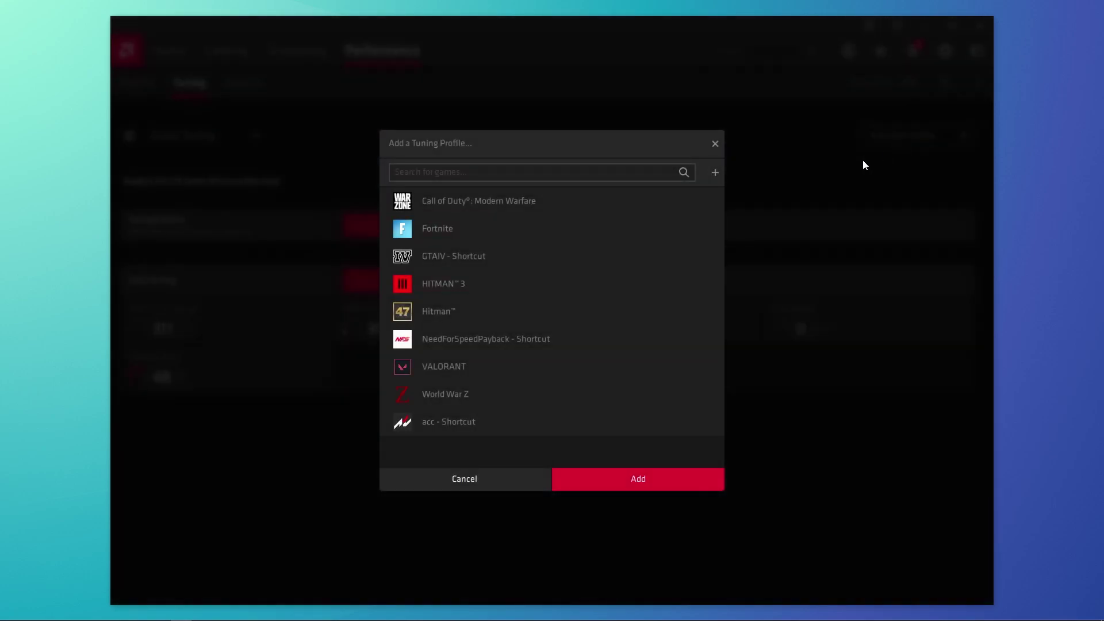
left_click(439, 228)
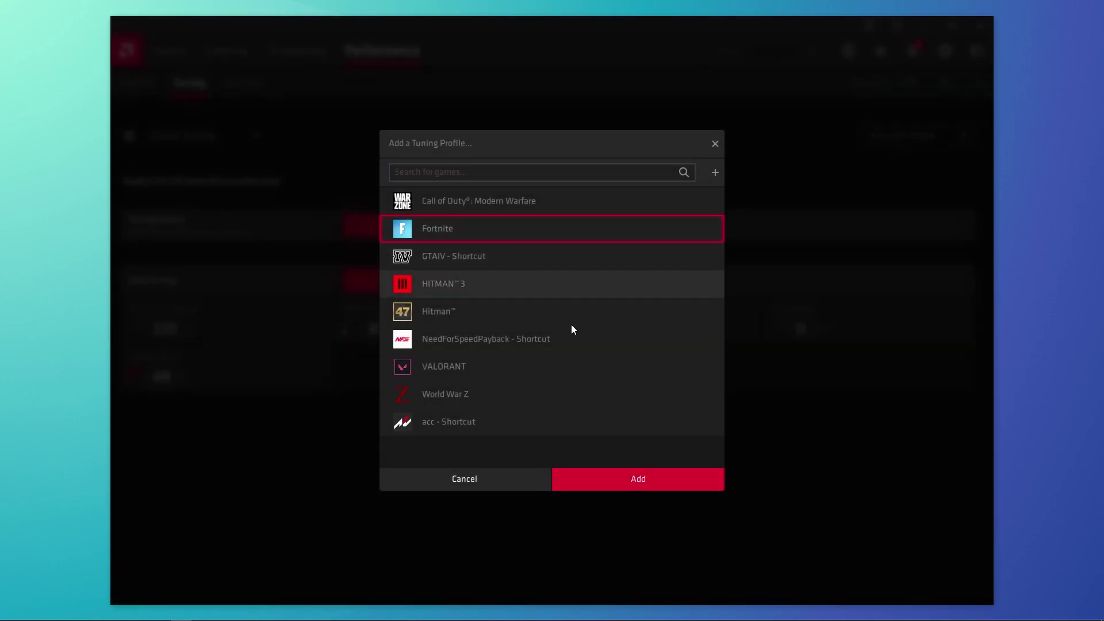
left_click(649, 473)
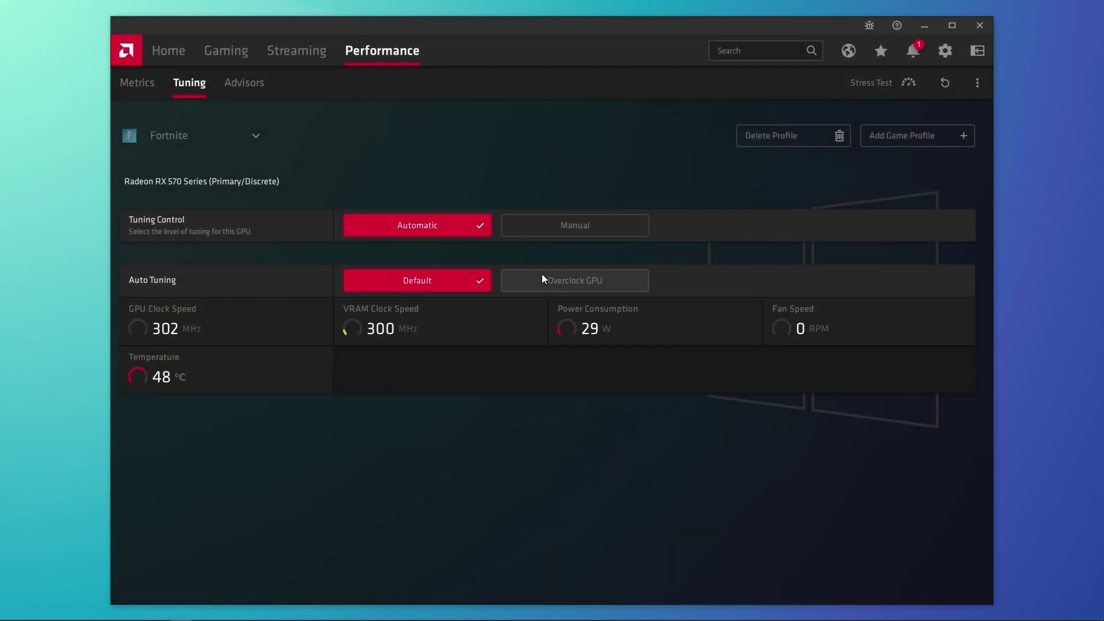
- Automatically overclock the GPU in the Fortnite tuning profile, accepting the risk, and close Radeon Software
left_click(571, 275)
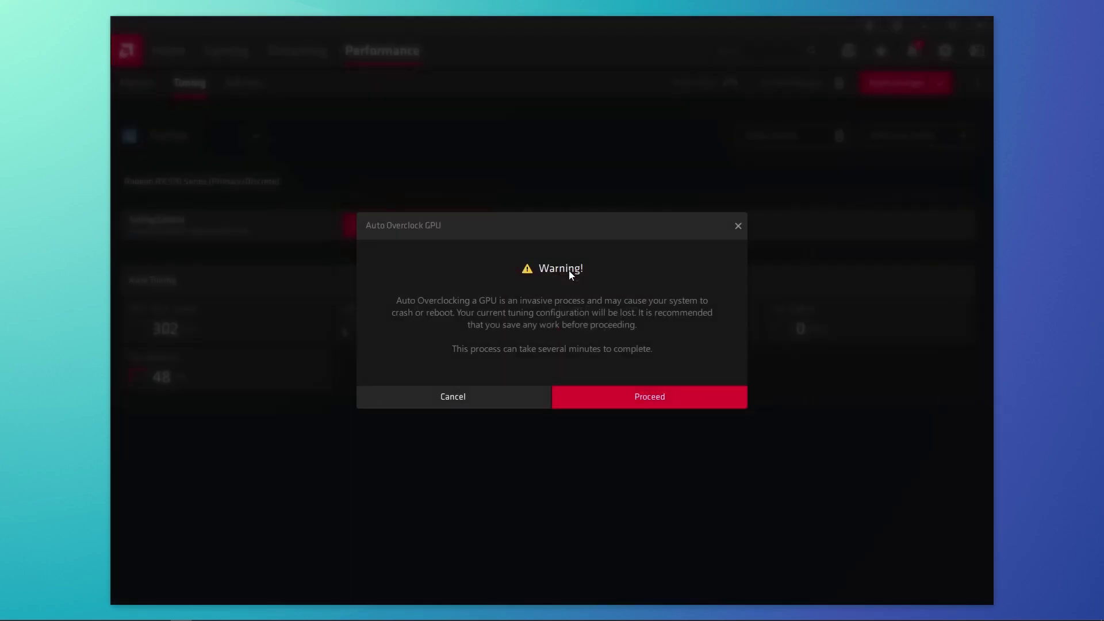
left_click(644, 397)
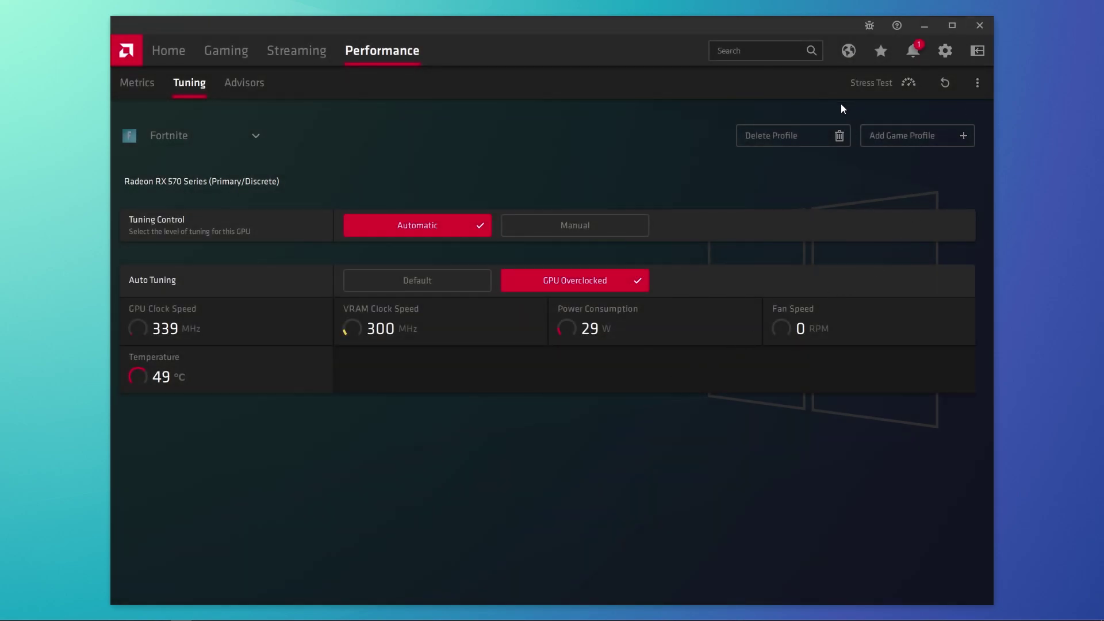
key("alt+F4")
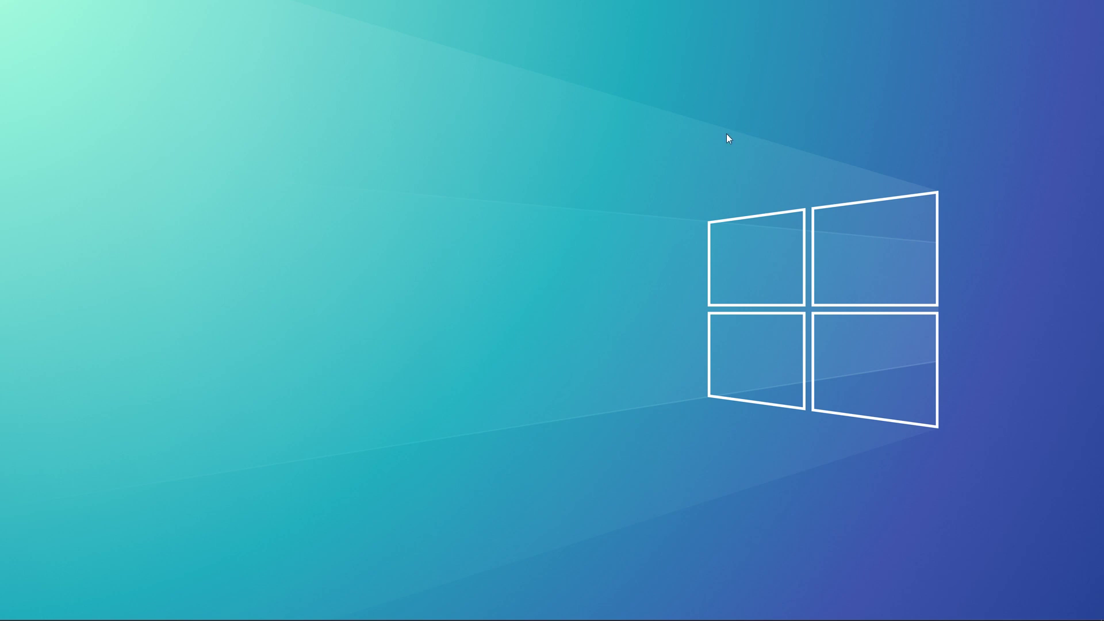
- Open the graphics settings from the Windows display settings
right_click(539, 212)
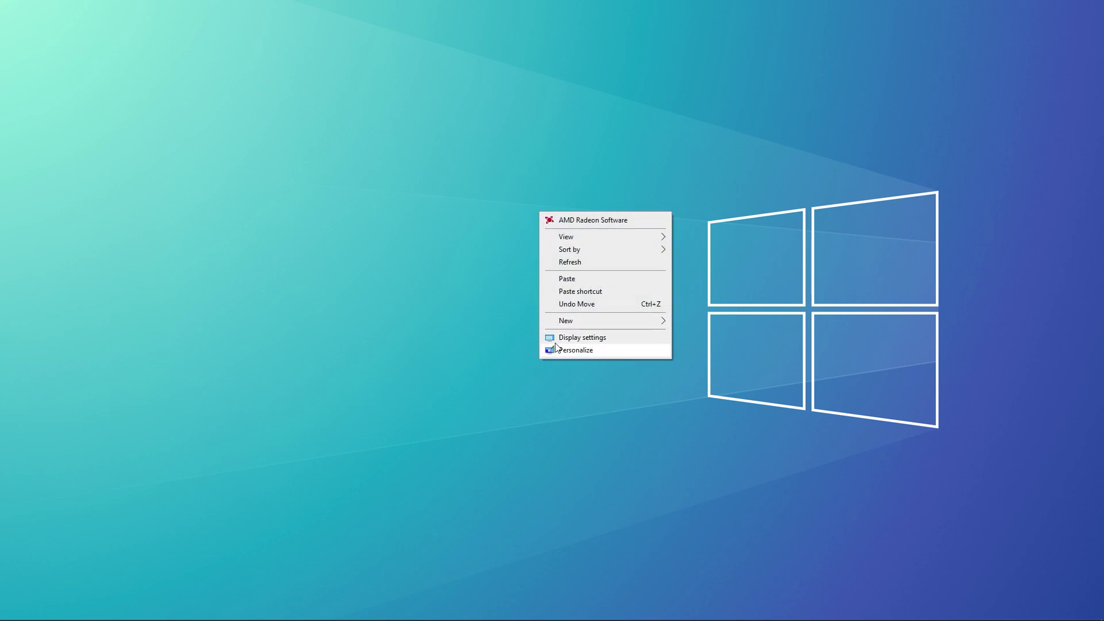
left_click(581, 340)
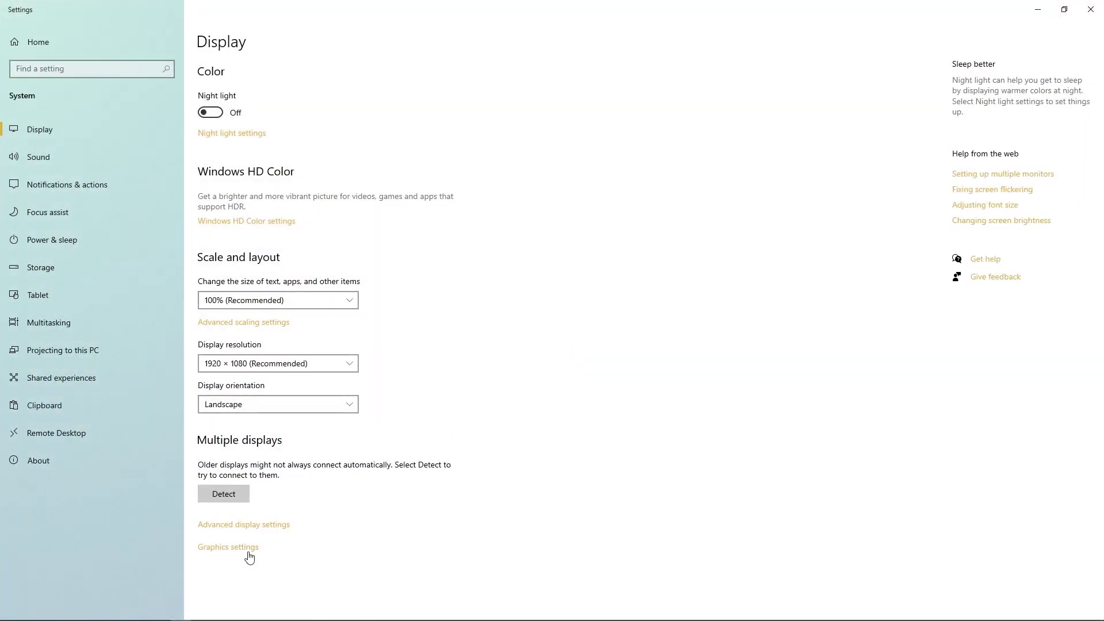
left_click(225, 547)
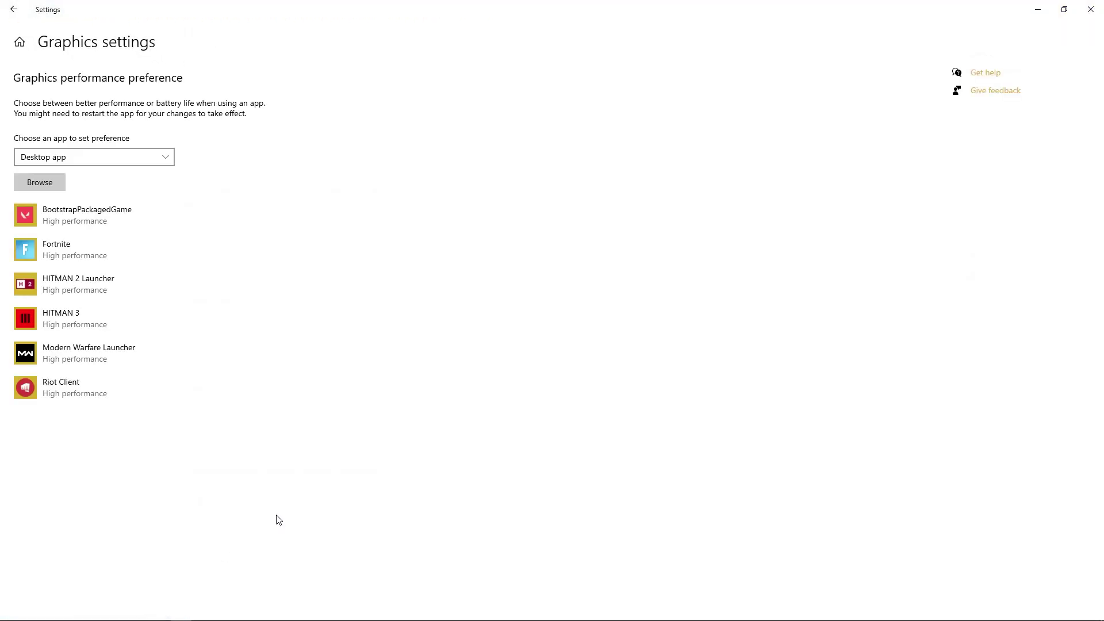
- Try to add FortniteClient-Win64-Shipping from D:\Epic Games\Fortnite\FortniteGame\Binaries\Win64 to the graphics performance preference apps
left_click(44, 188)
left_click(51, 218)
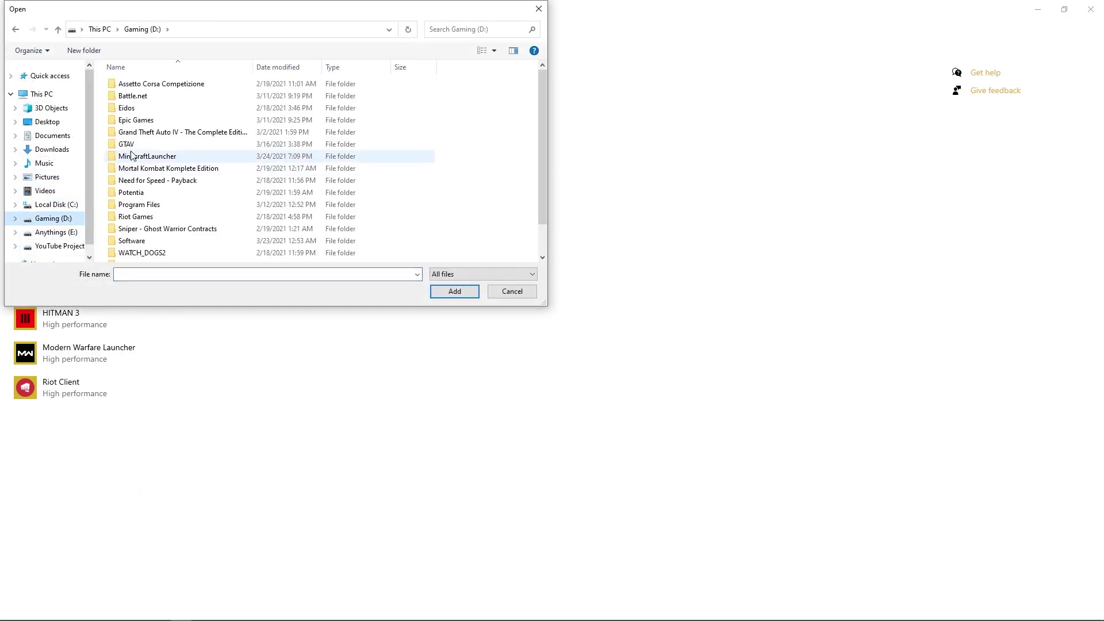
double_click(140, 120)
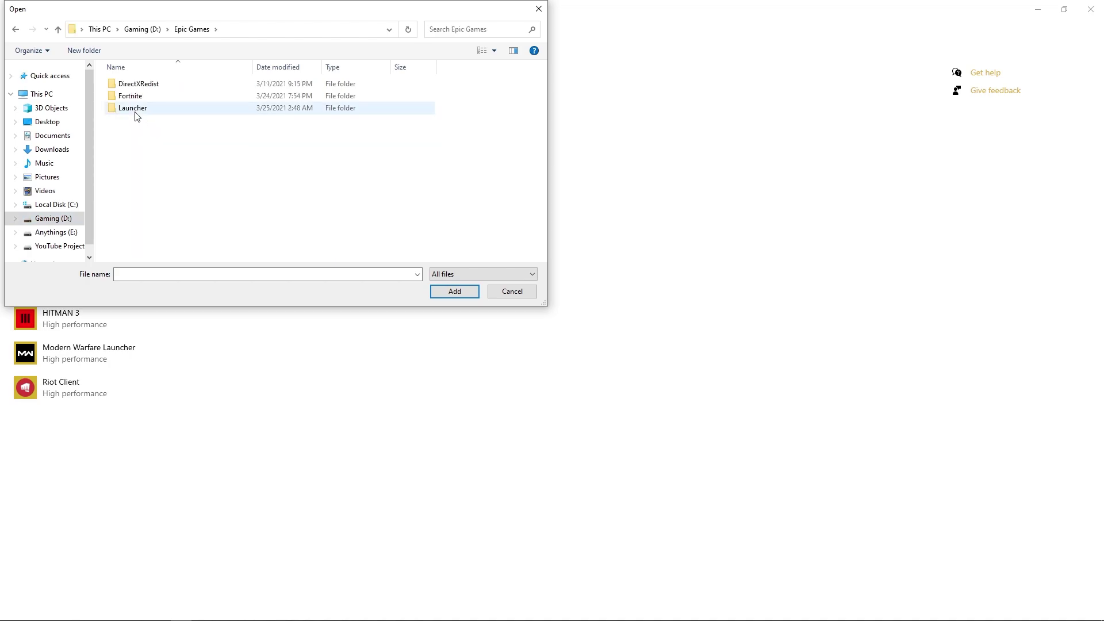
double_click(130, 96)
left_click(133, 109)
double_click(133, 109)
double_click(138, 85)
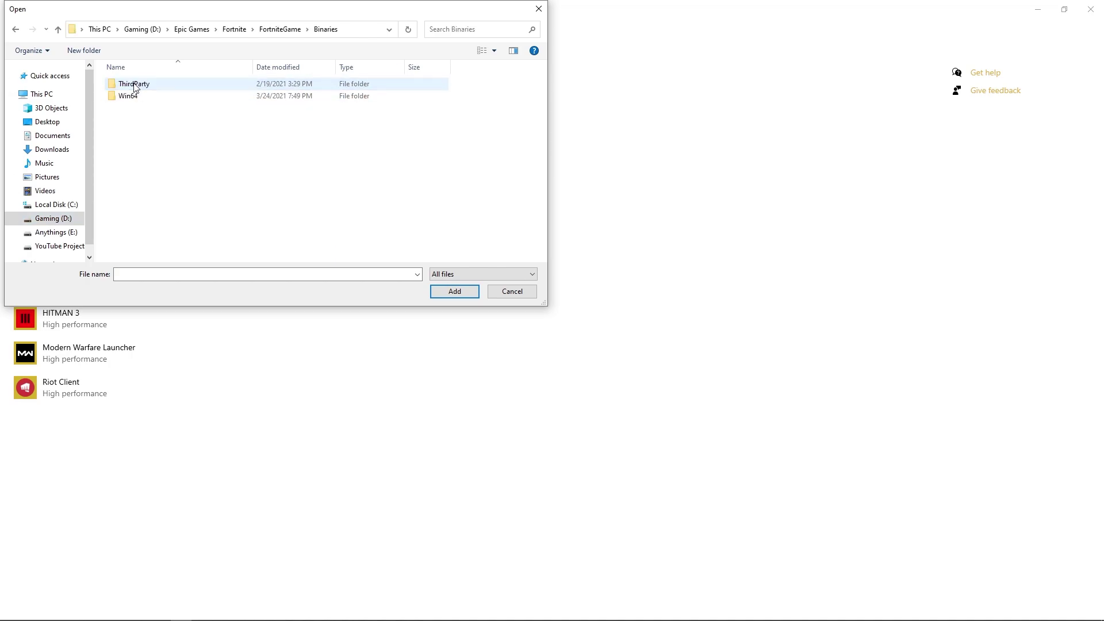
double_click(124, 100)
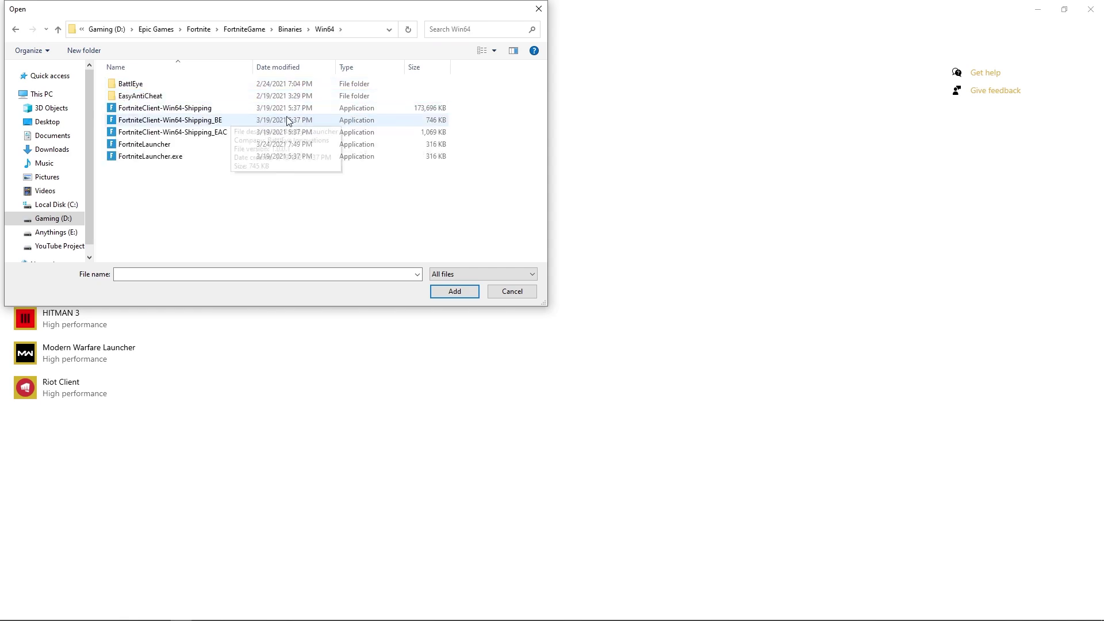
left_click(421, 108)
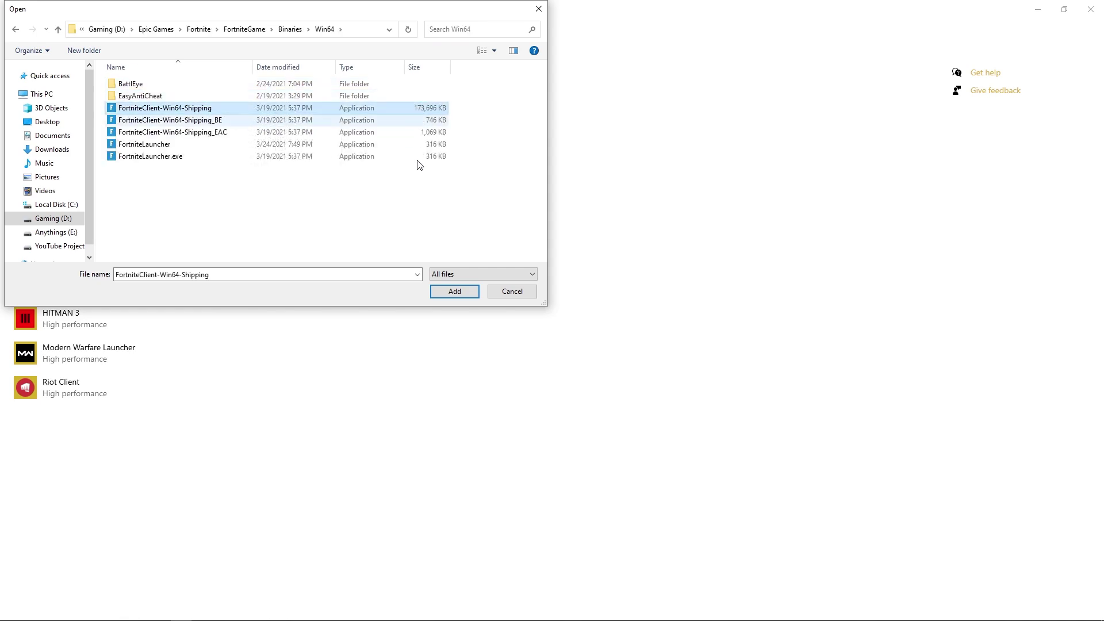
left_click(460, 291)
- Set Fortnite's graphics preference to High performance and save it
left_click(92, 273)
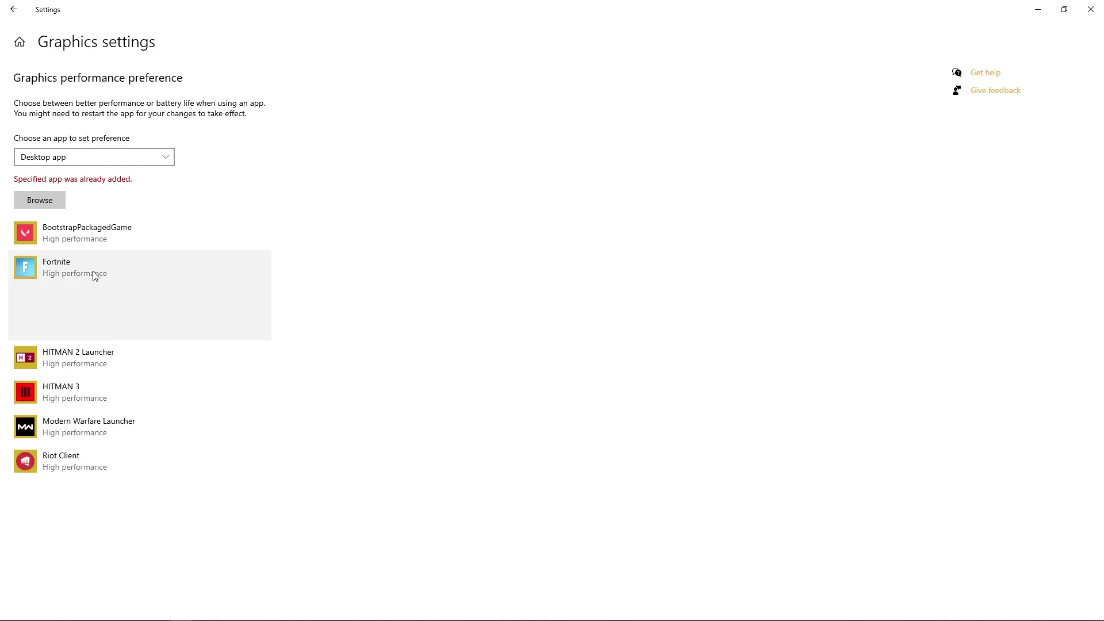
left_click(182, 325)
left_click(485, 283)
left_click(495, 338)
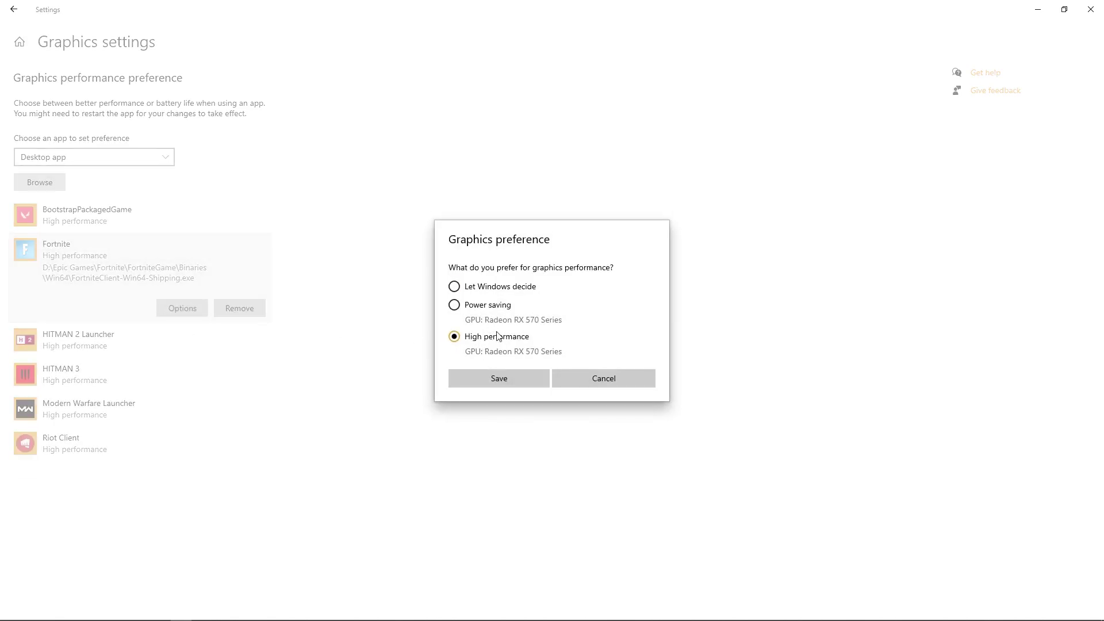
left_click(498, 377)
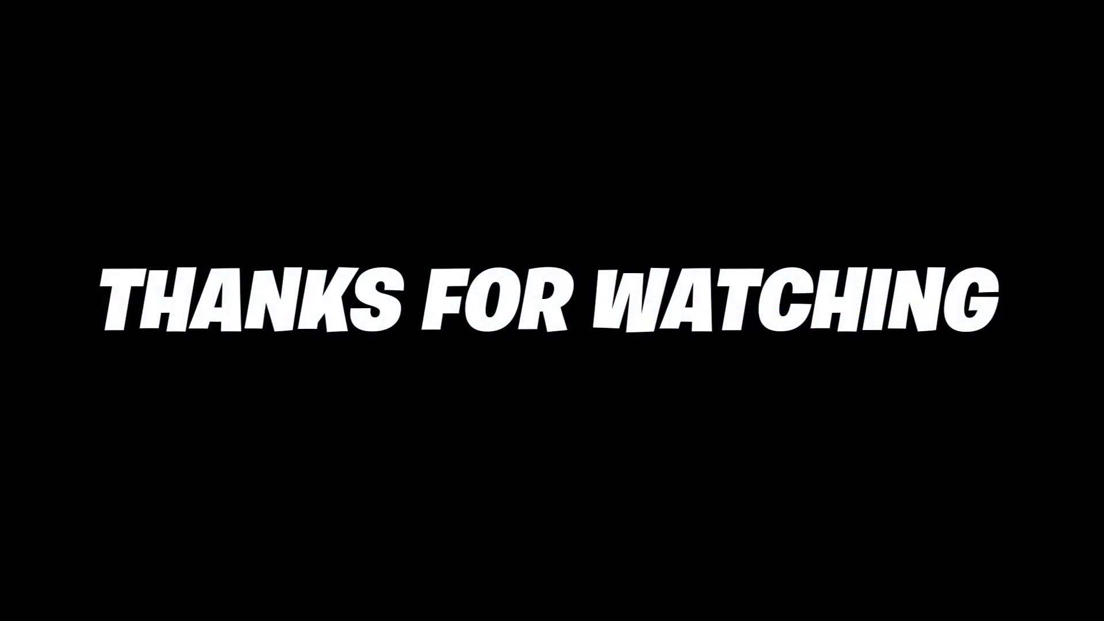